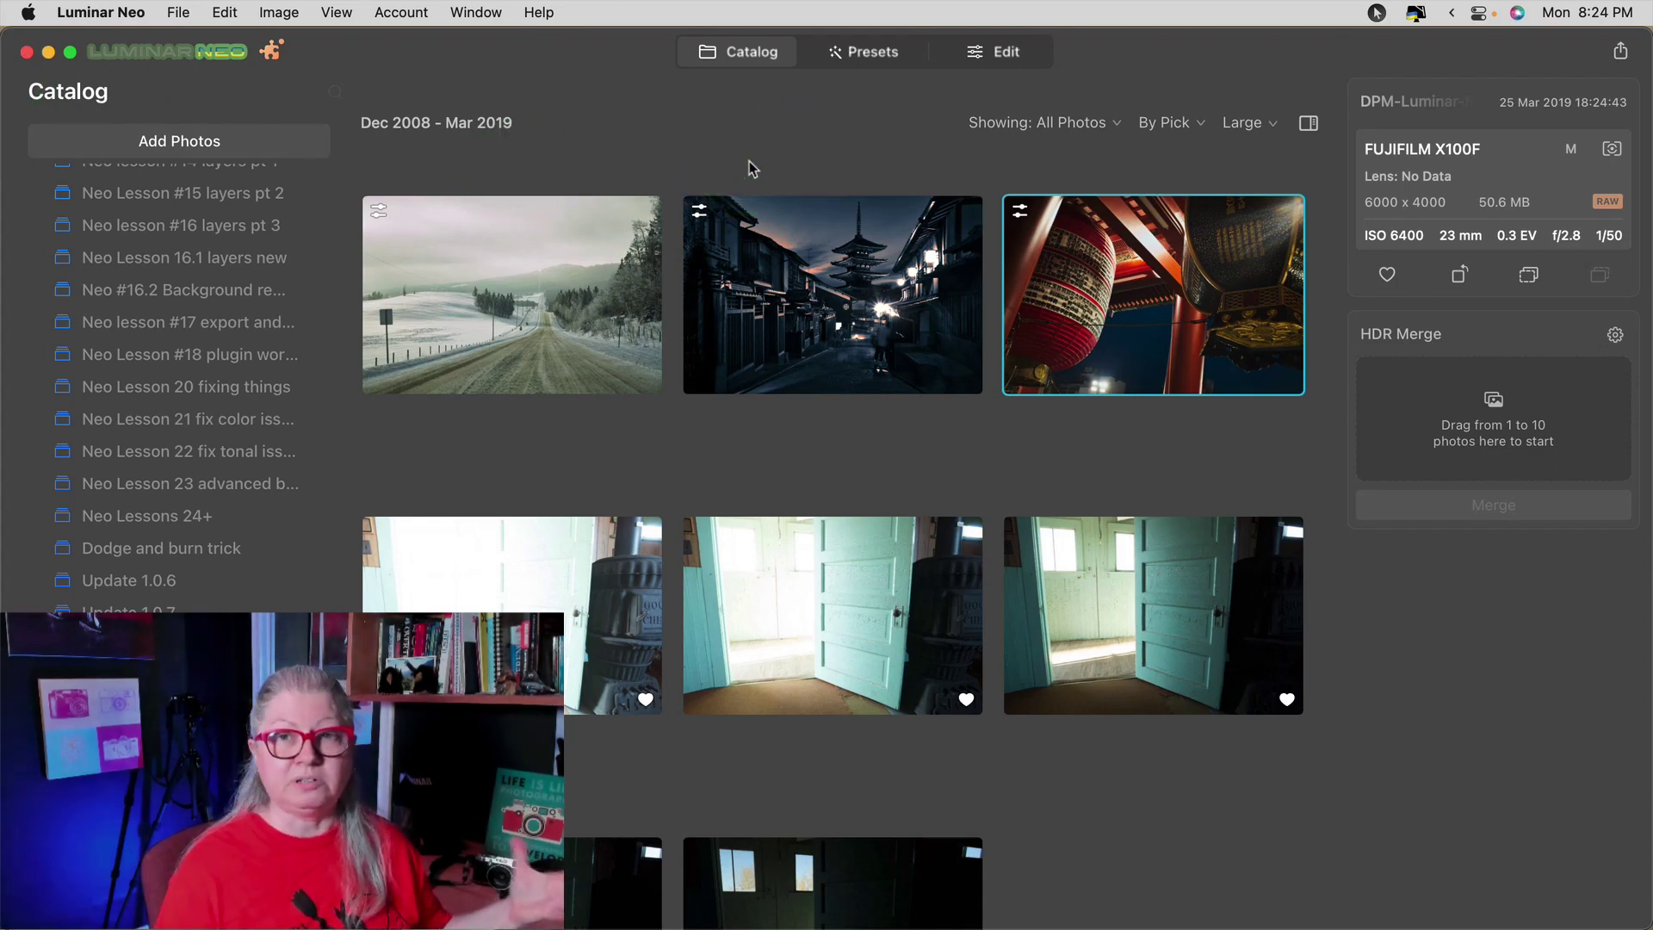
# - Open the red temple lantern RAW photo in the Edit view
pyautogui.doubleClick(1116, 328)
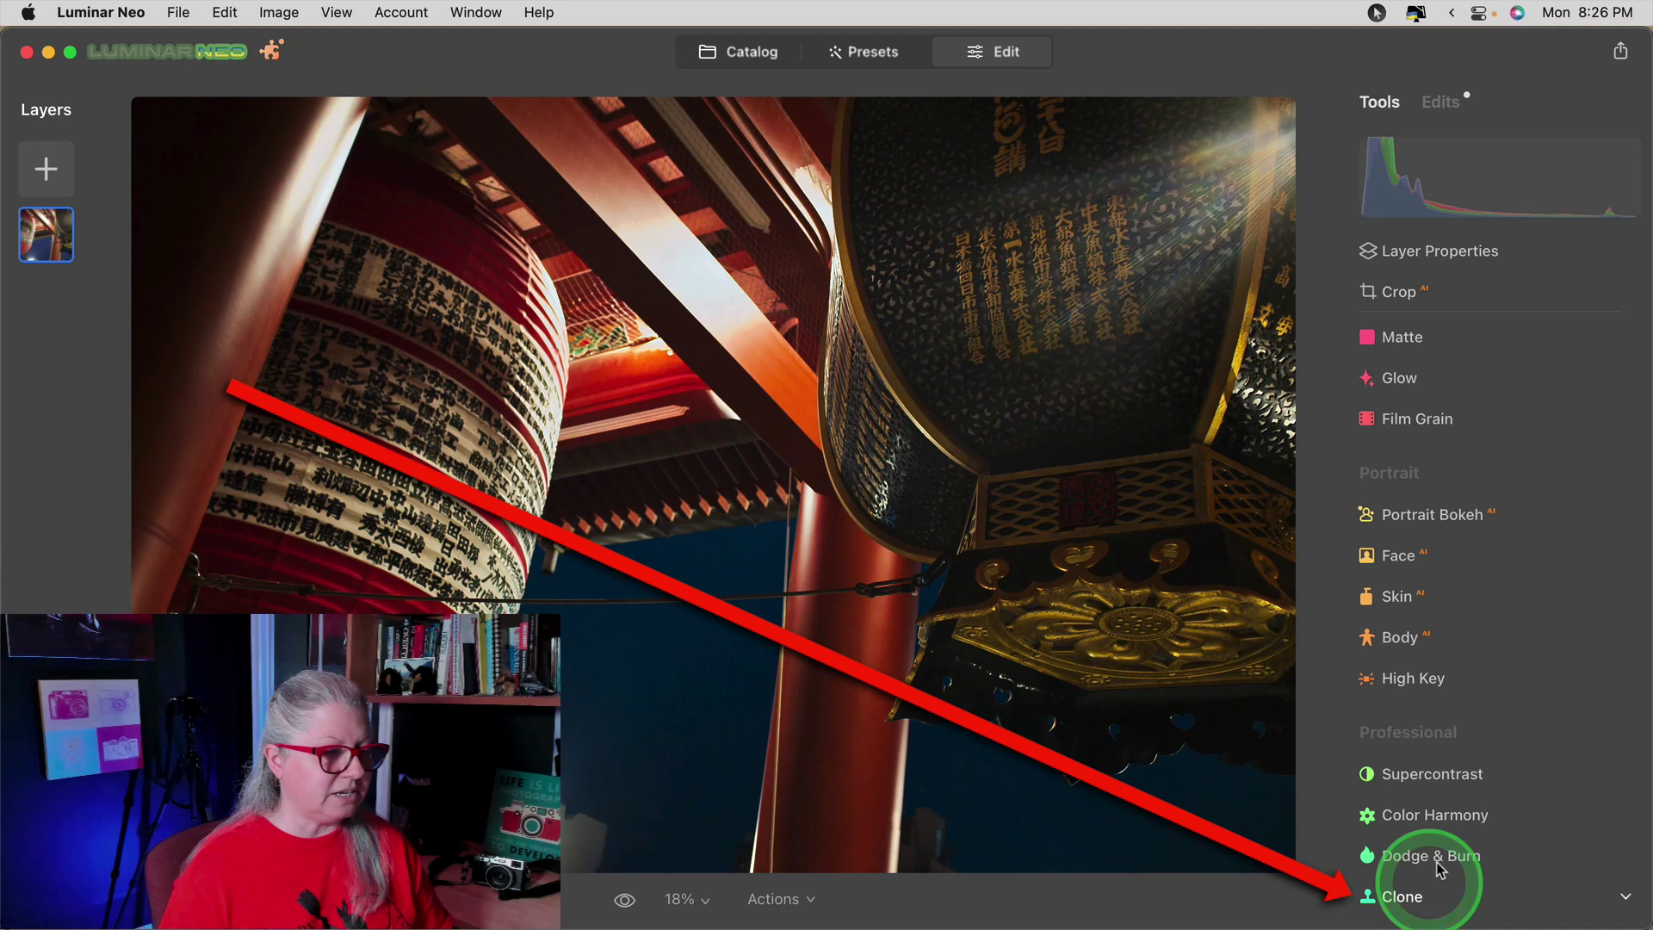
# - Clone the lantern inscription onto the dark area below using softness 0 and a larger brush
pyautogui.click(1395, 896)
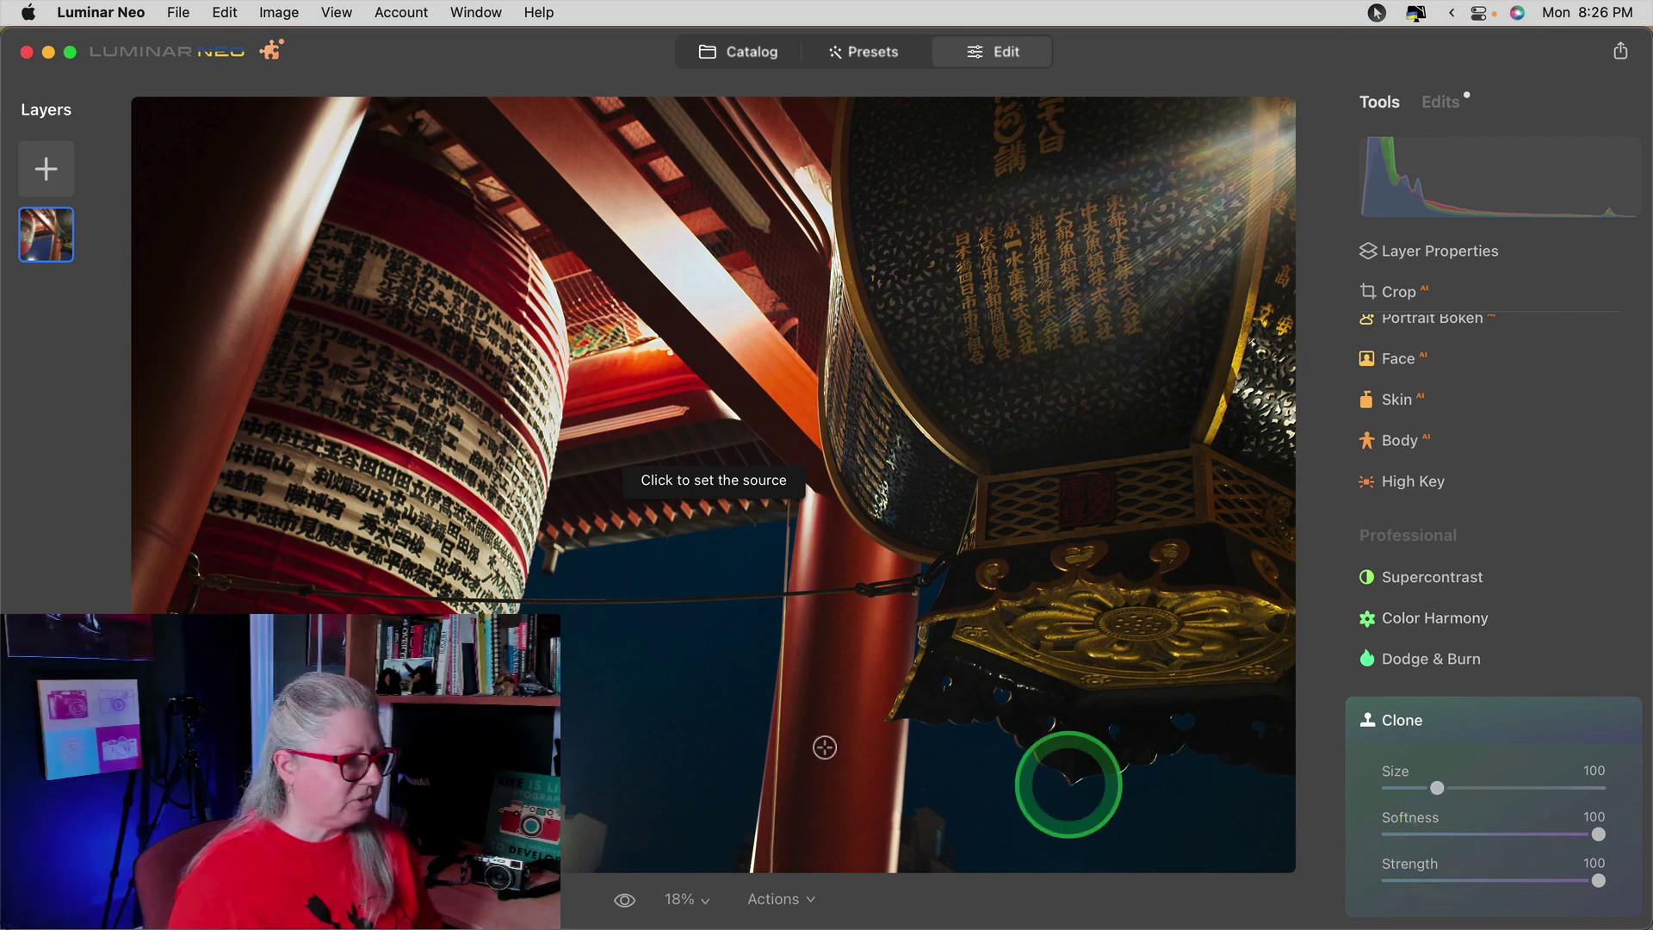
pyautogui.moveTo(1597, 834); pyautogui.dragTo(1374, 831)
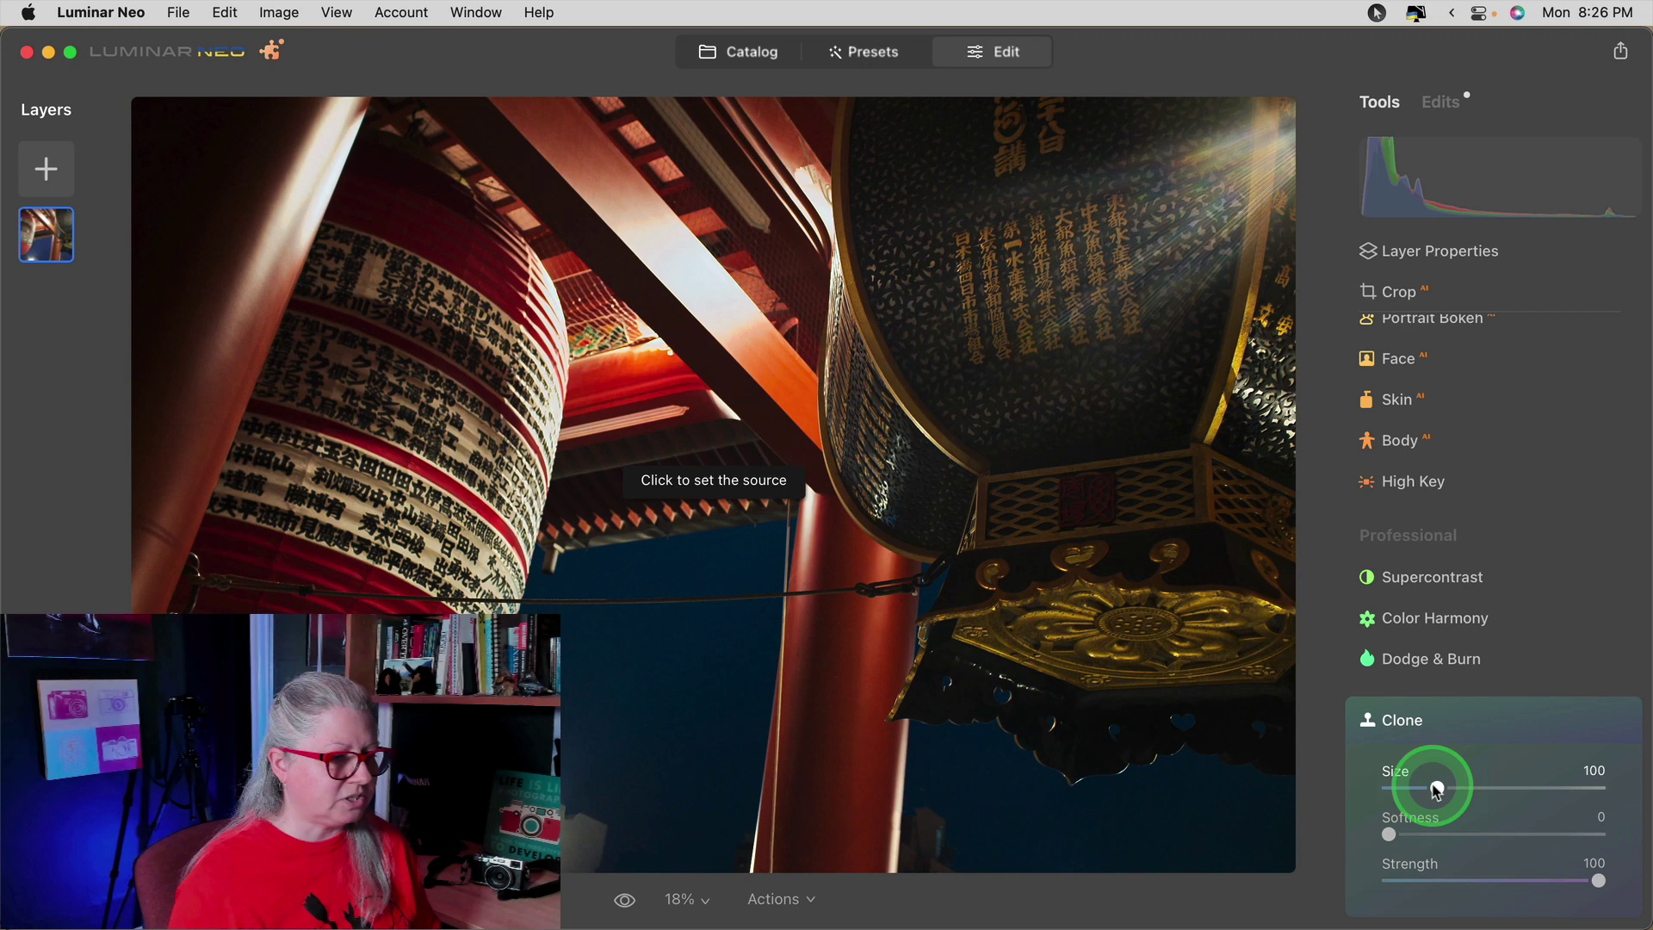
pyautogui.moveTo(1437, 788); pyautogui.dragTo(1497, 786)
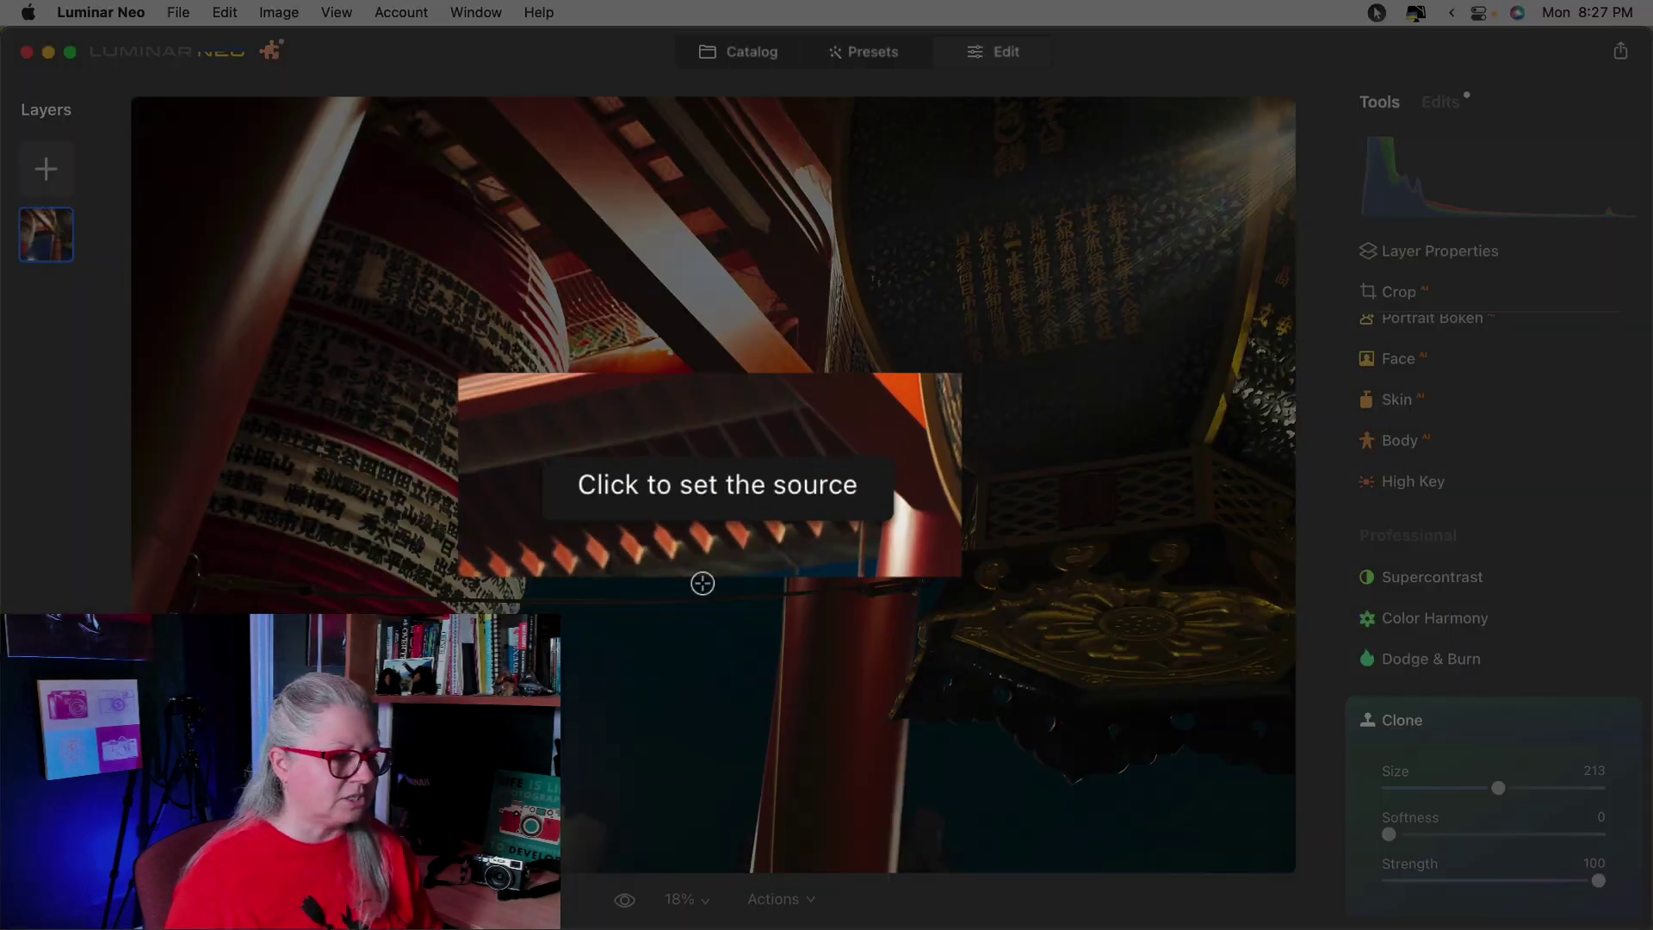
pyautogui.press('[')
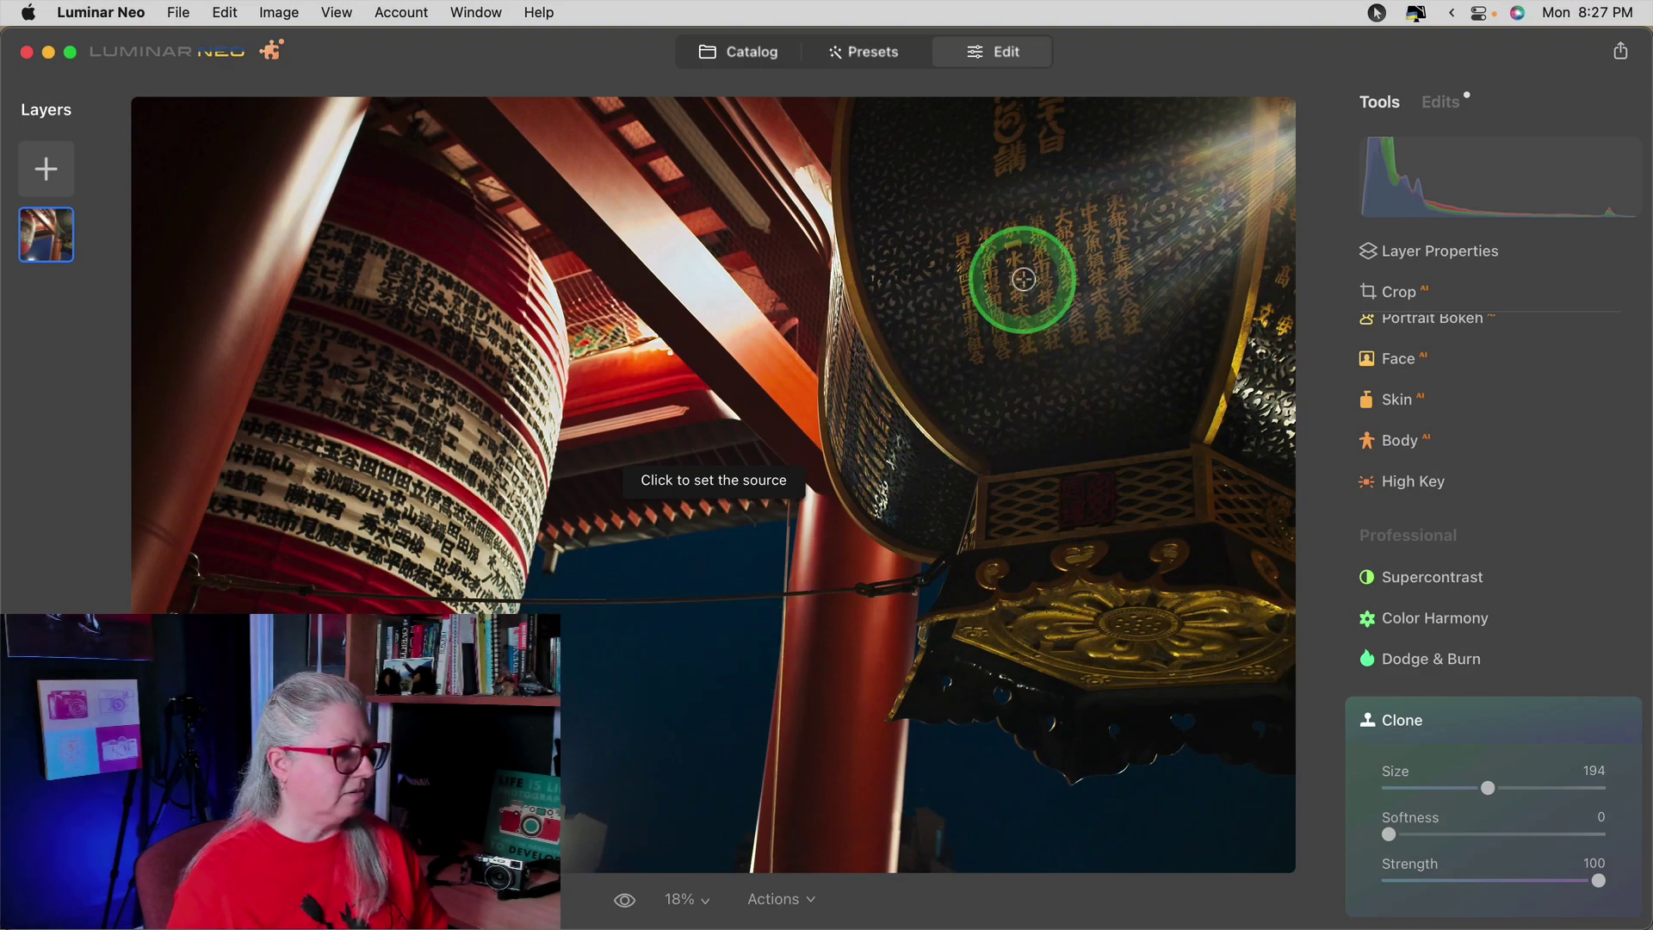
pyautogui.click(1045, 280)
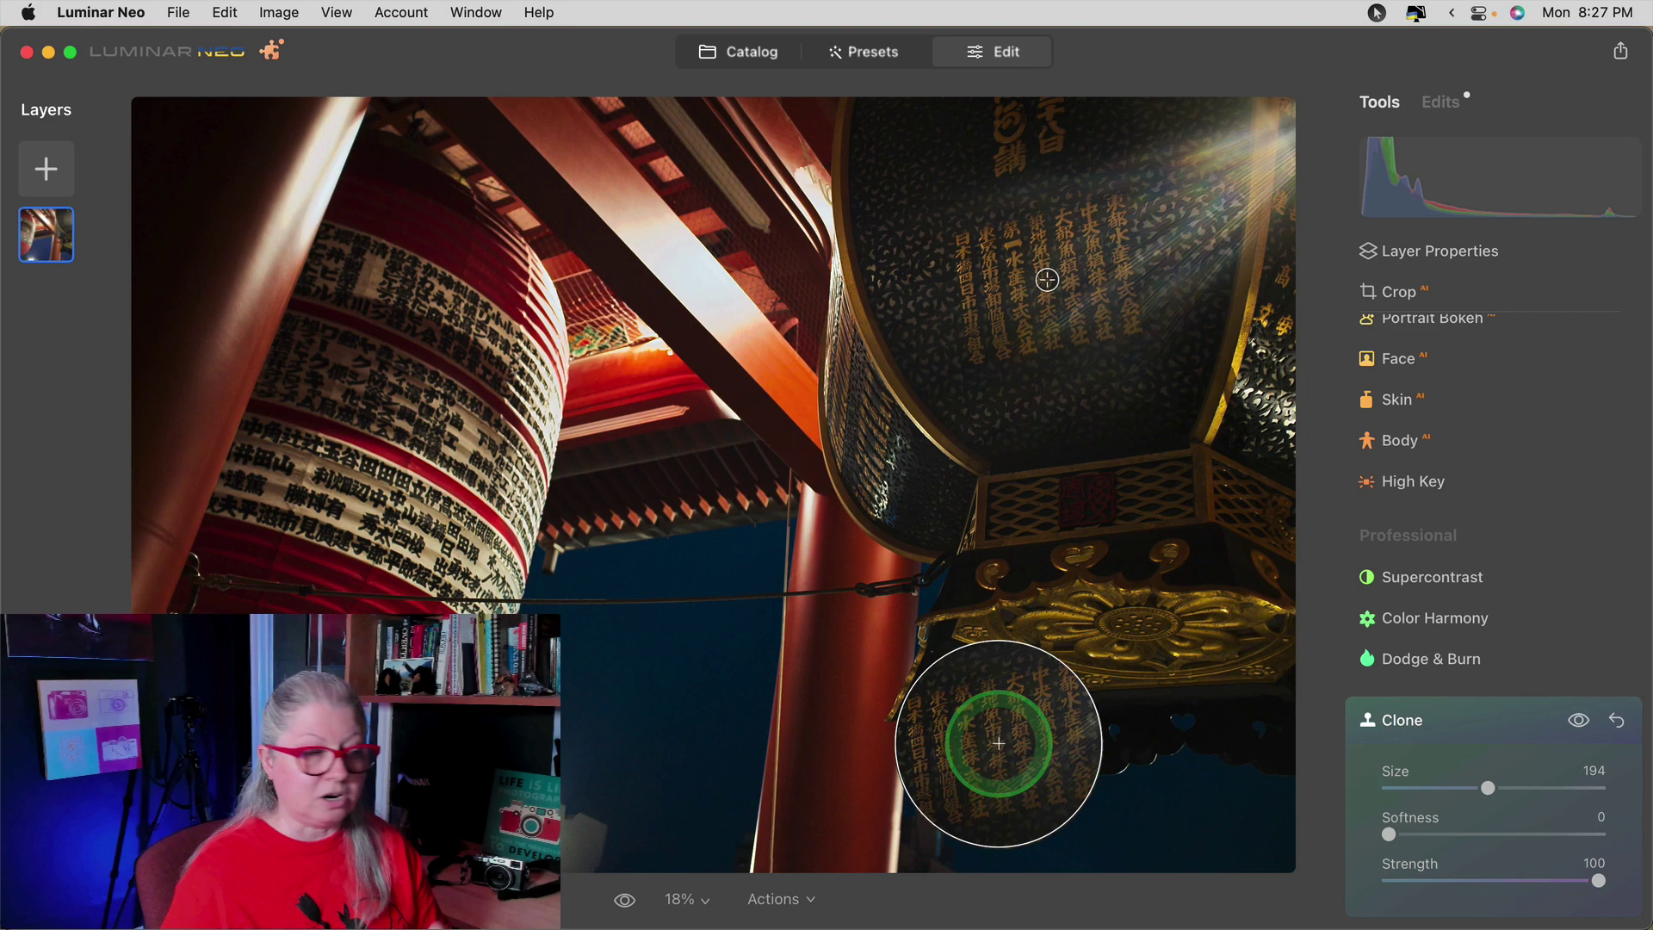
pyautogui.click(654, 647)
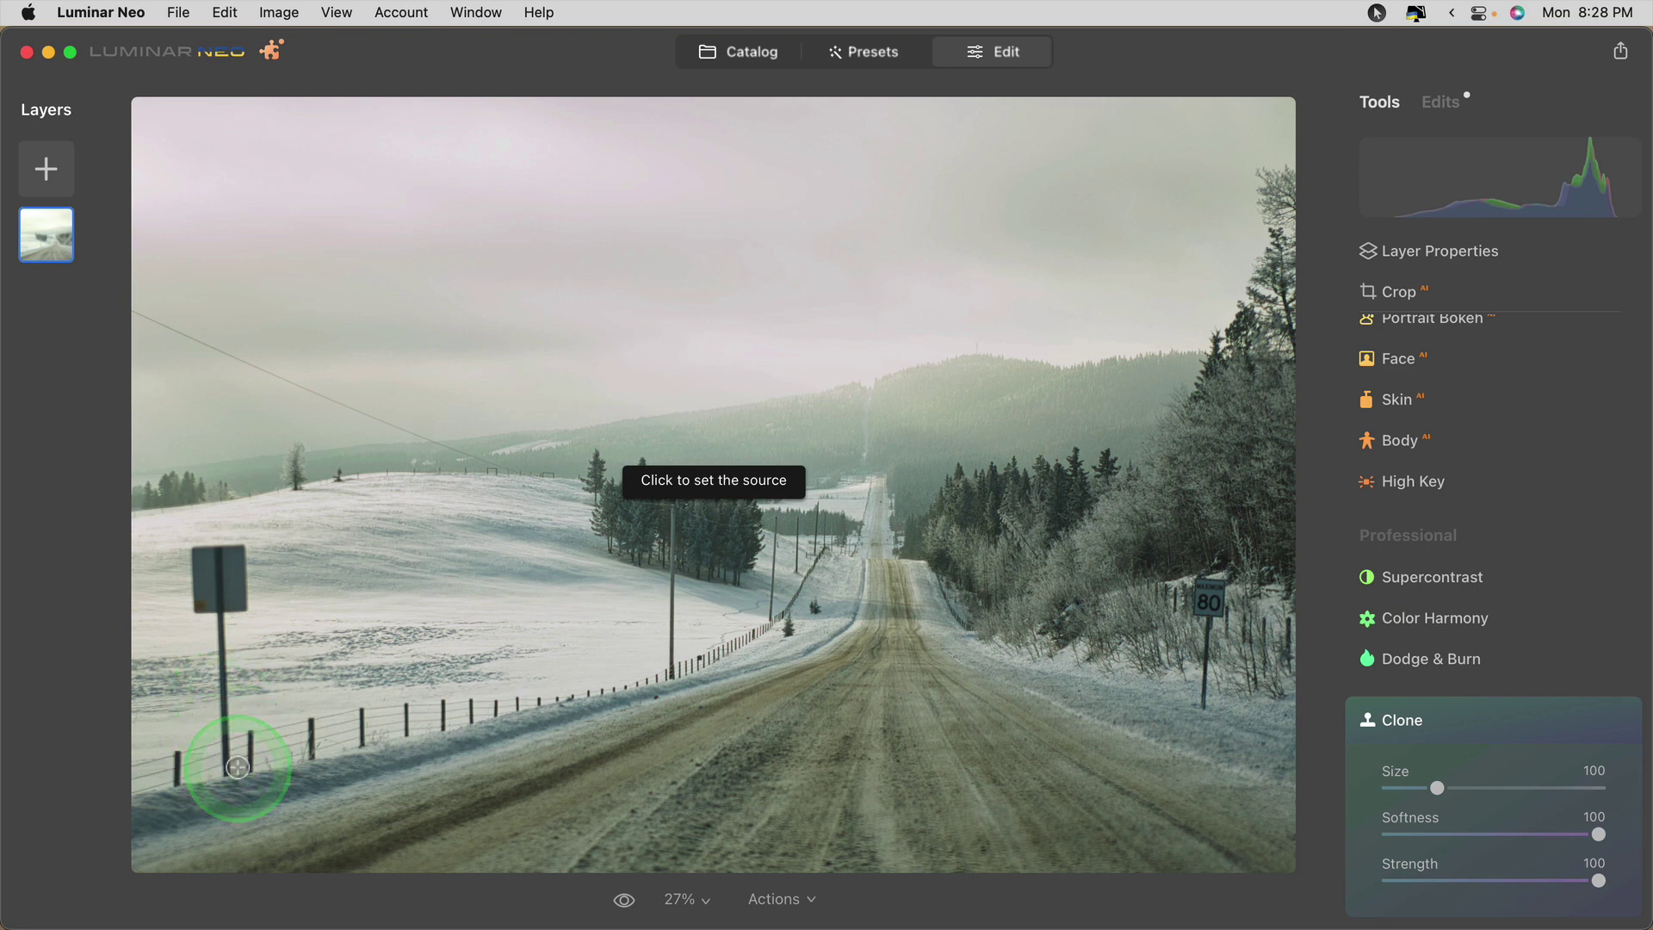
# - At 50% zoom, paint the 80 speed sign and its post out with roadside snow
pyautogui.press('super+equal')
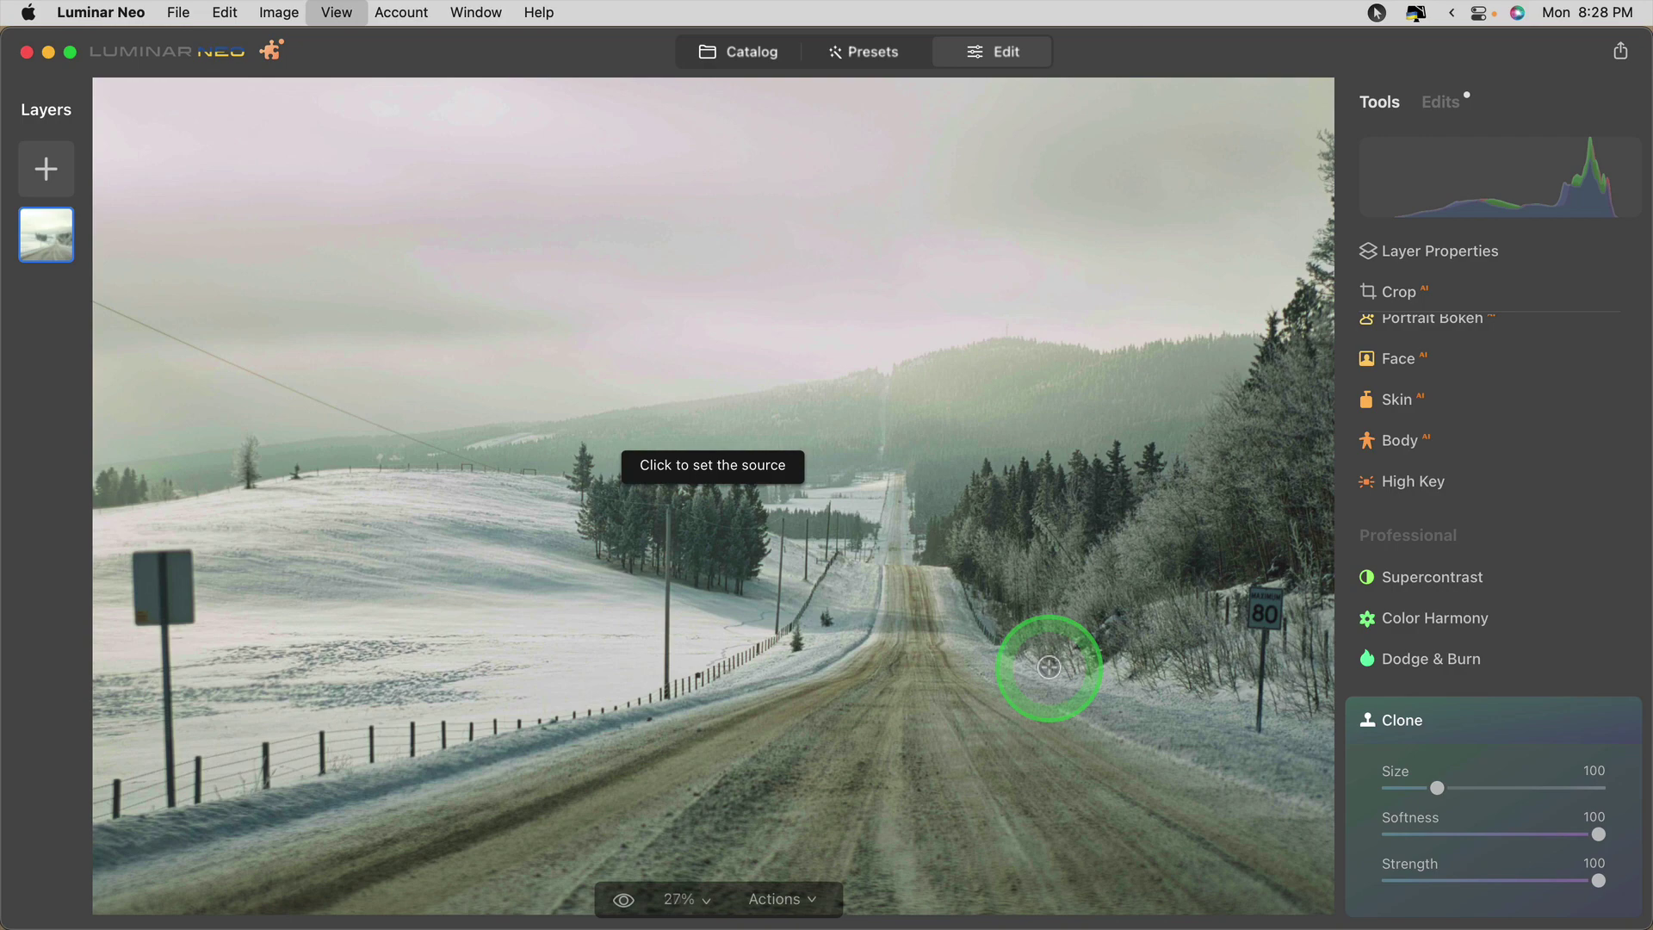
pyautogui.hscroll(10, 1049, 668)
pyautogui.scroll(-5, 1049, 668)
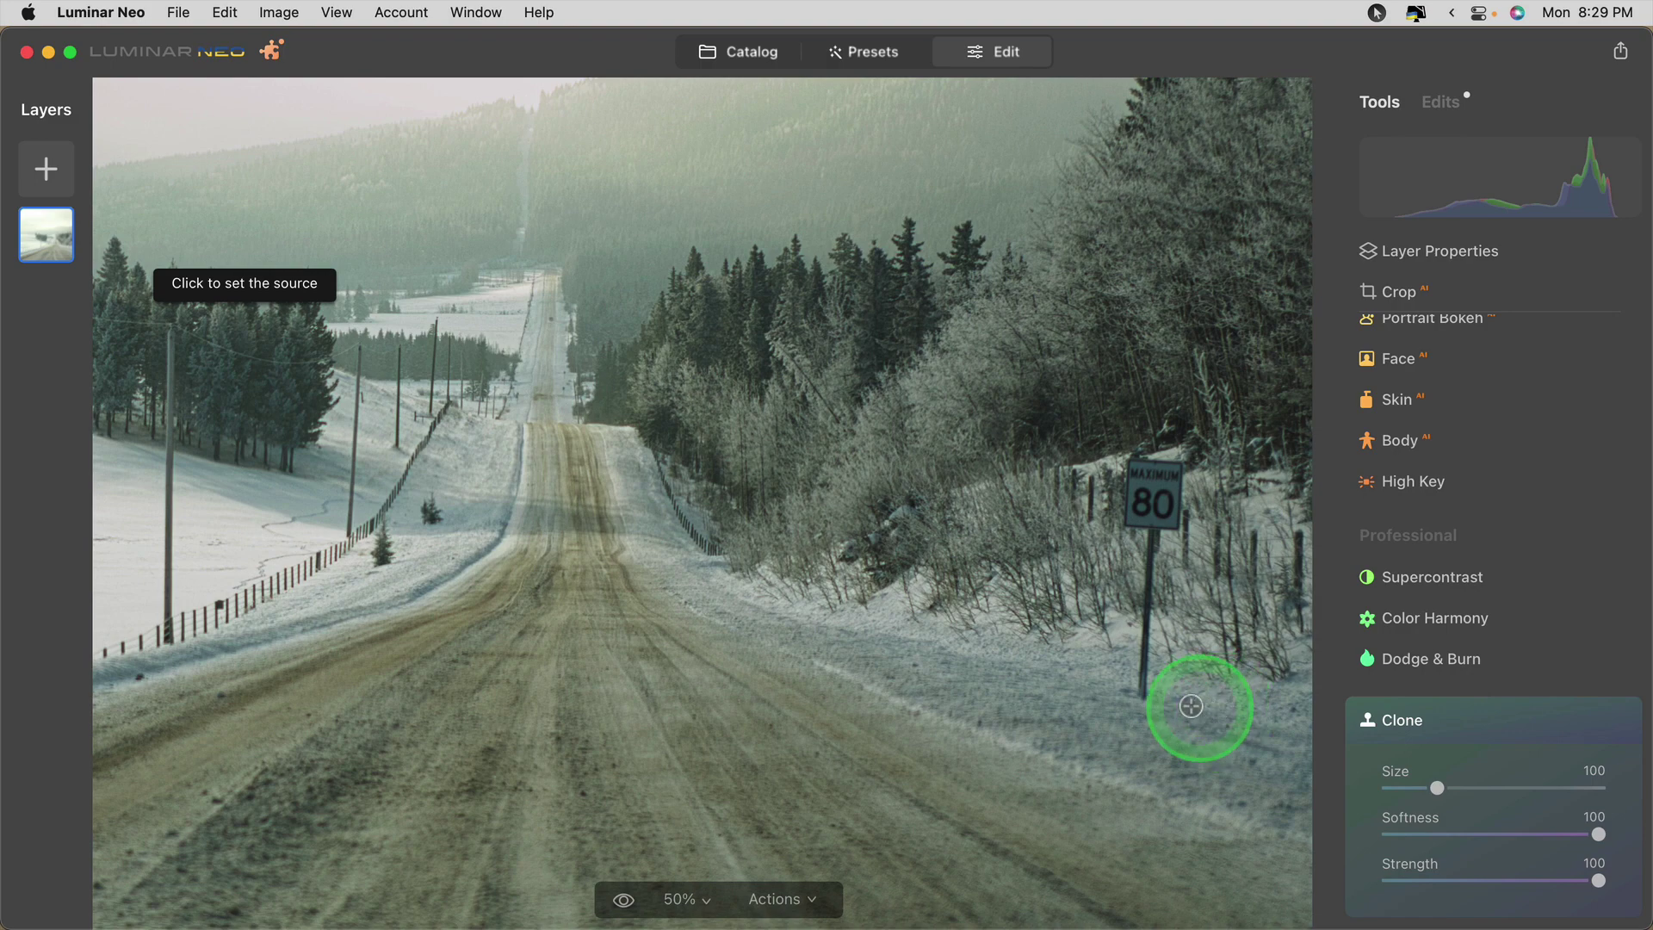
pyautogui.click(1209, 705)
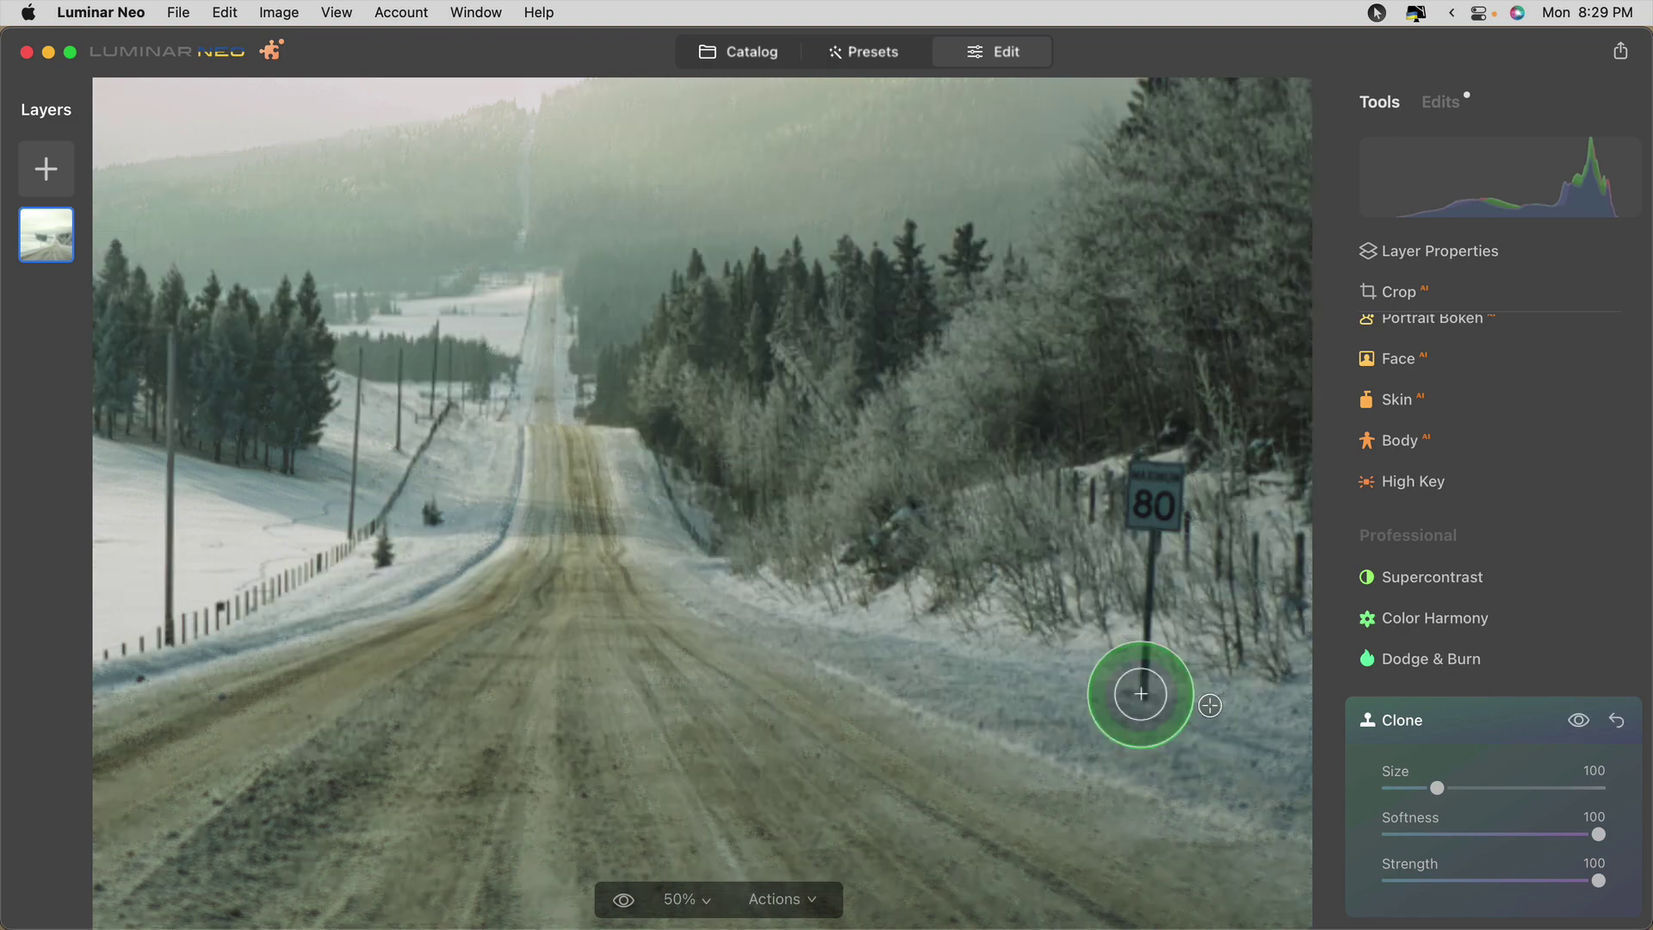
pyautogui.moveTo(1140, 694); pyautogui.dragTo(1150, 479)
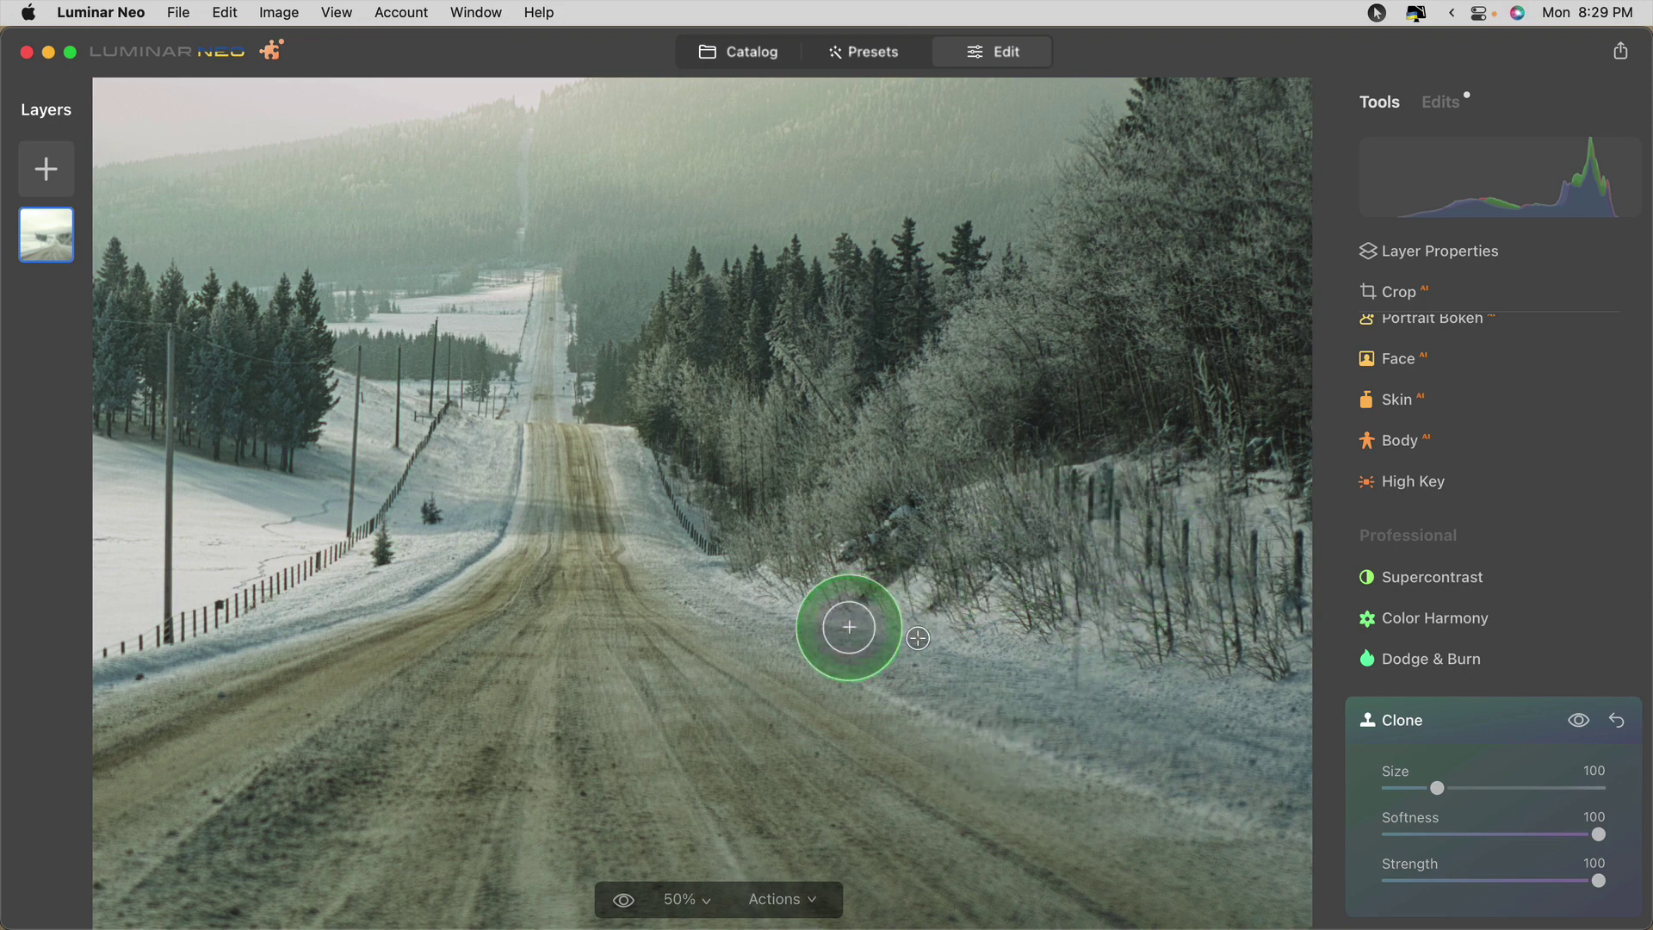
# - Cover the left road sign with snowfield texture and set clone softness to 55
pyautogui.moveTo(524, 668); pyautogui.dragTo(1296, 681)
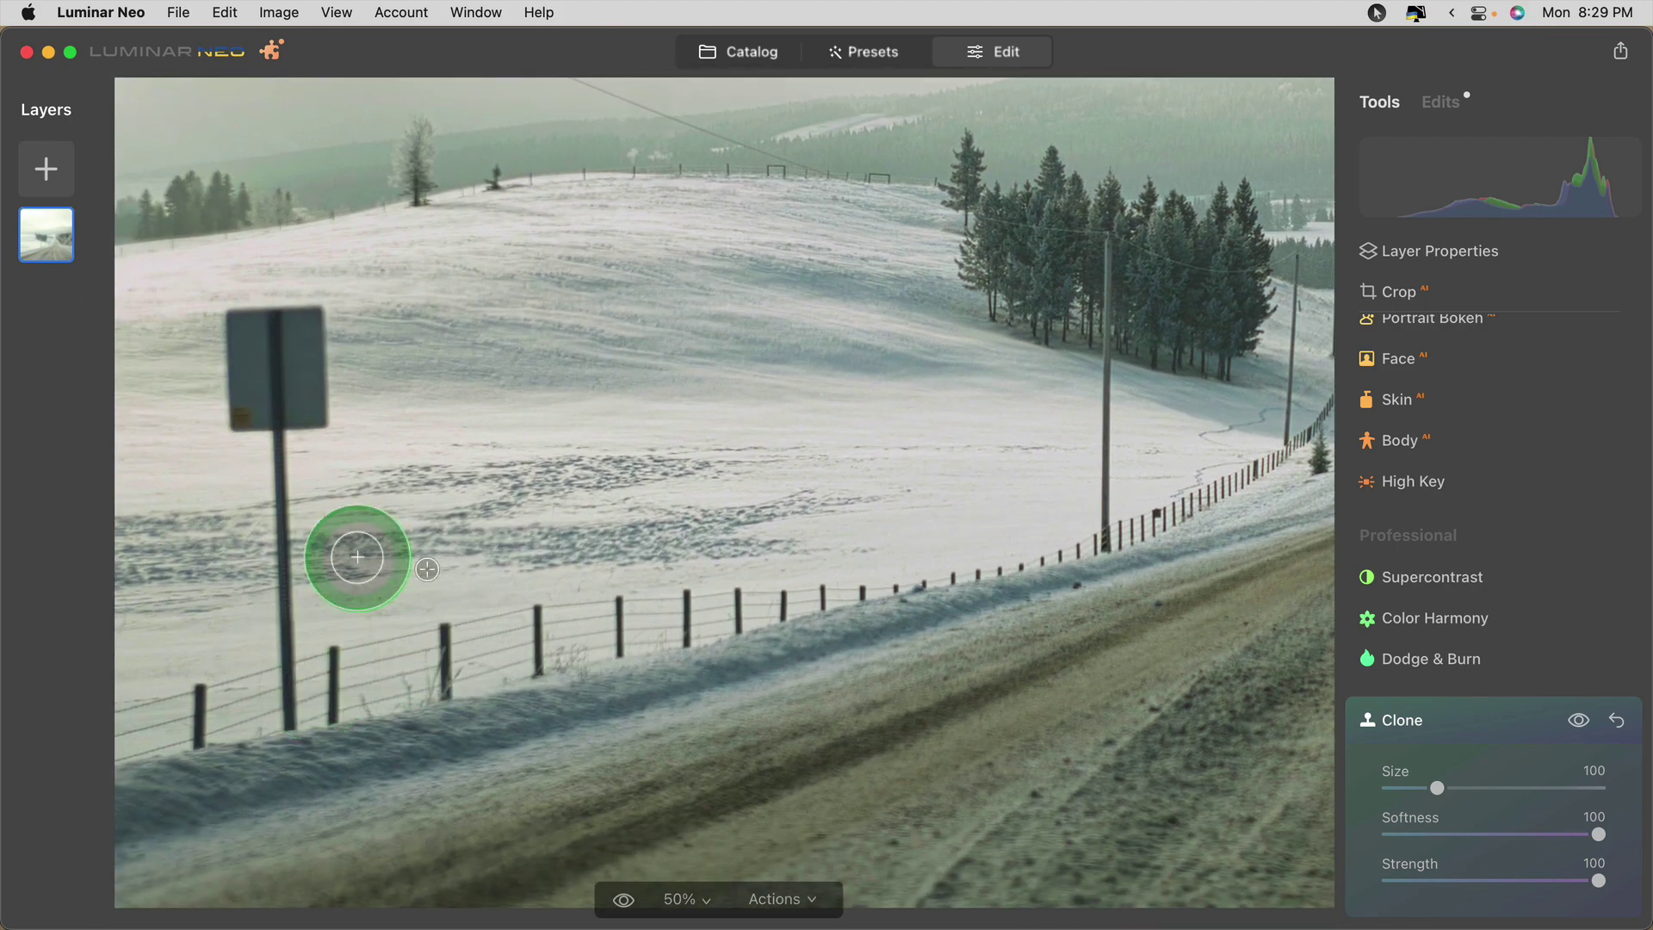
pyautogui.click(357, 558)
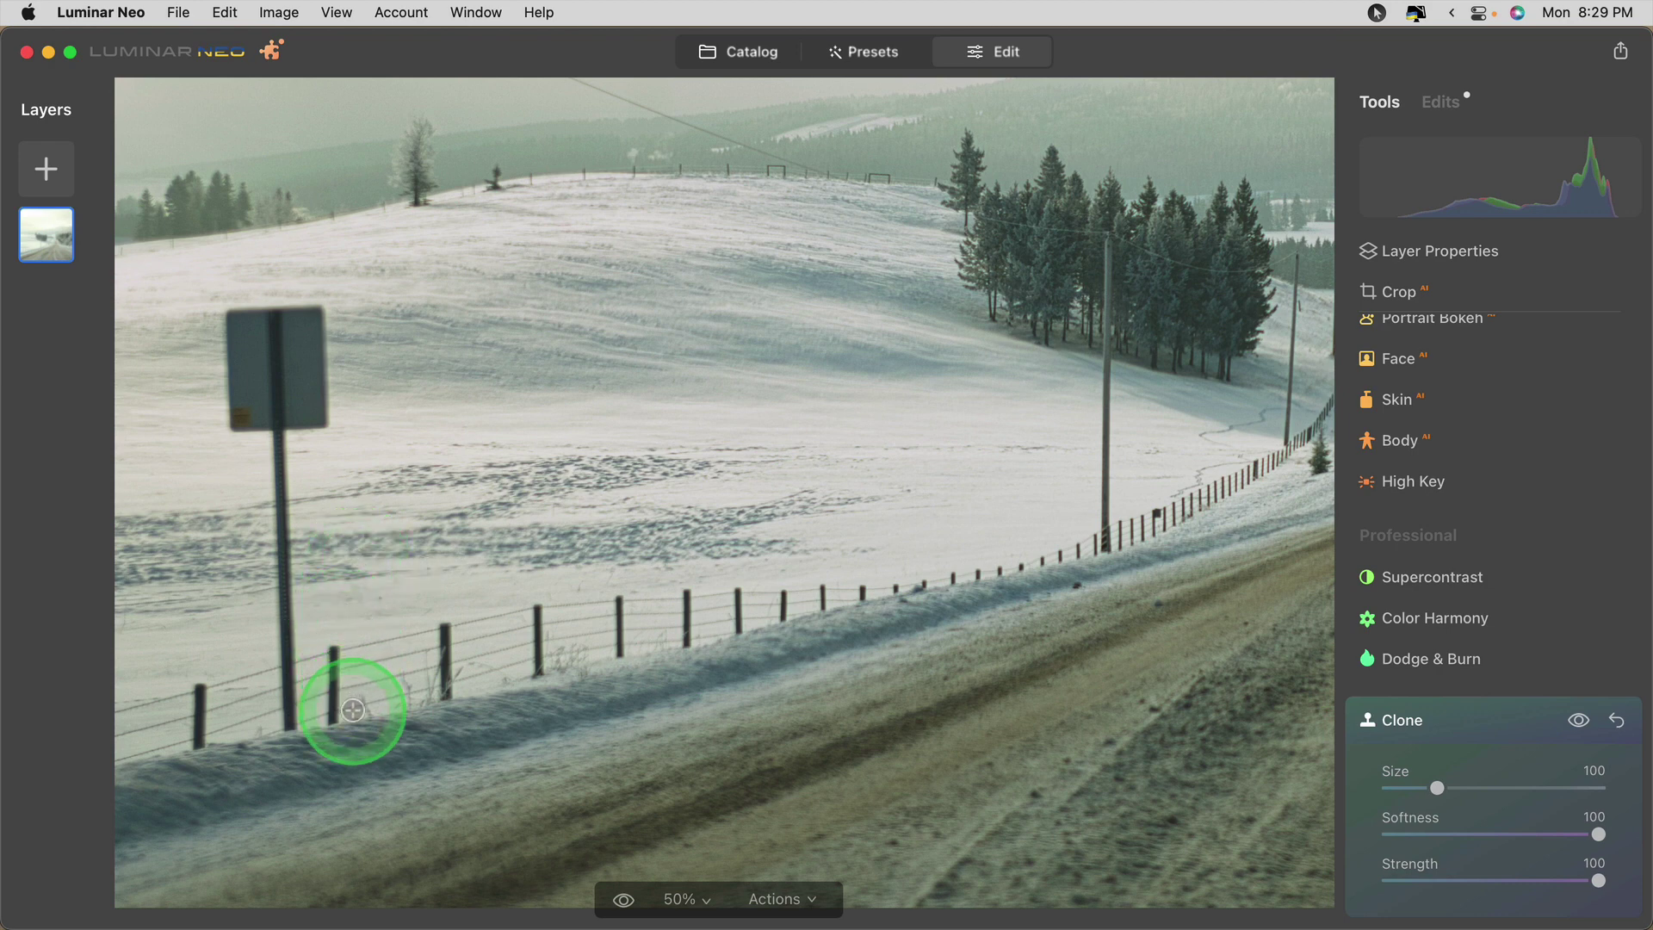
pyautogui.keyDown('alt'); pyautogui.click(609, 402); pyautogui.keyUp('alt')
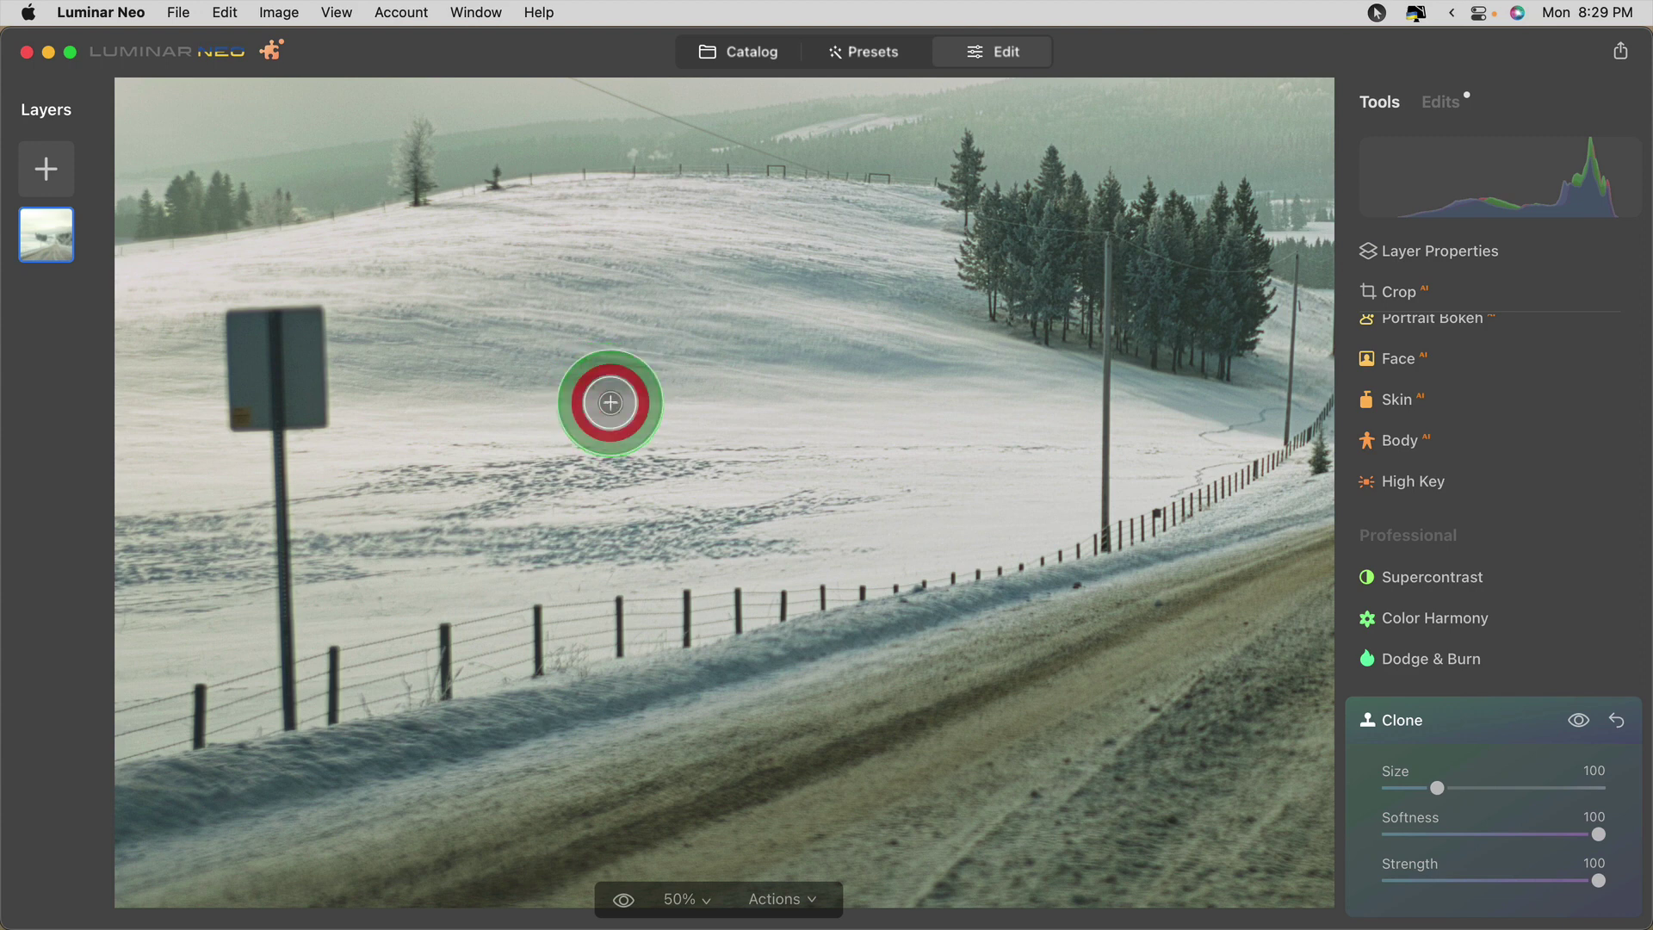
pyautogui.moveTo(304, 399); pyautogui.dragTo(276, 366)
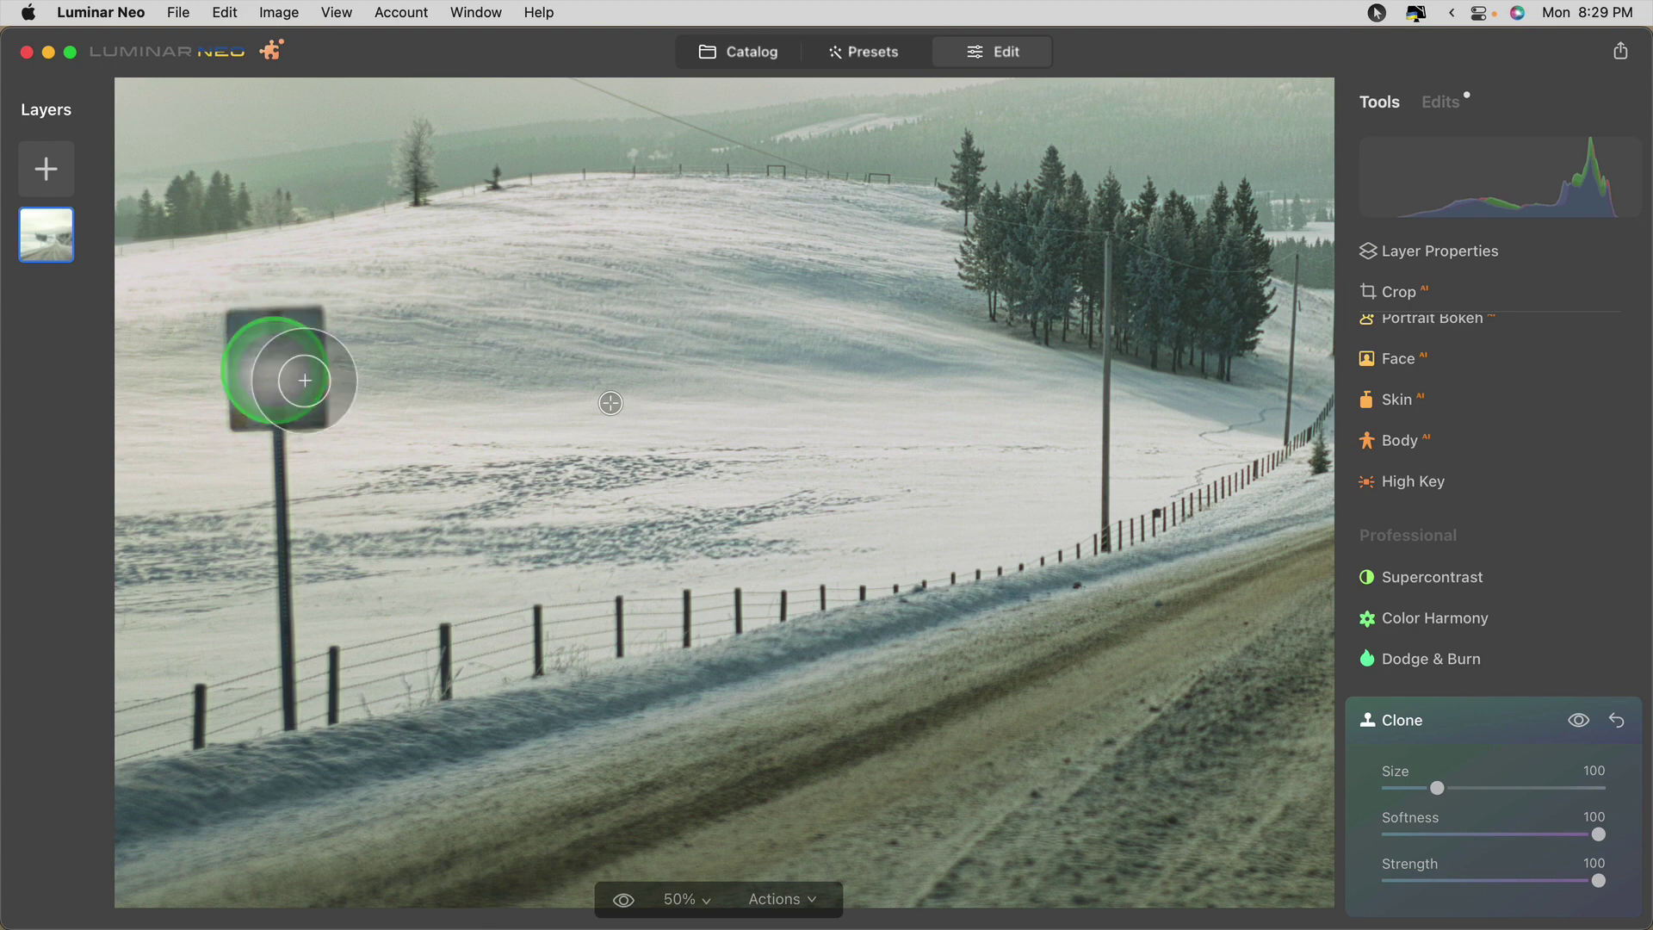
pyautogui.click(1505, 834)
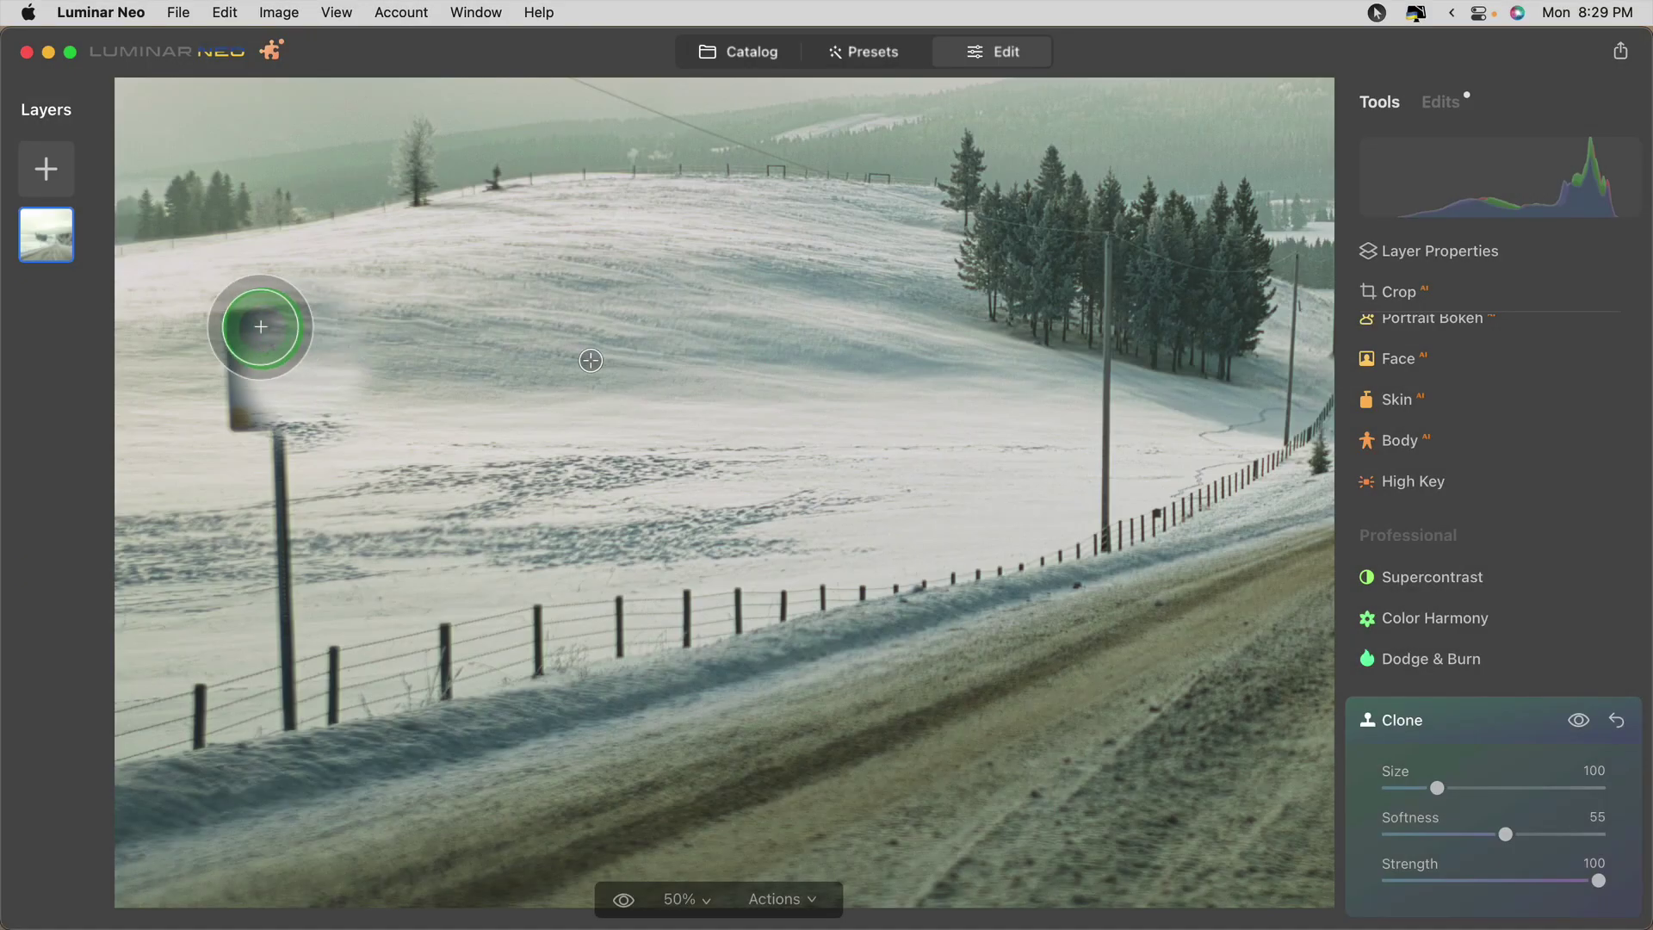
# - Clone the sign off the top of the post and check whether the stroke can be undone
pyautogui.click(247, 397)
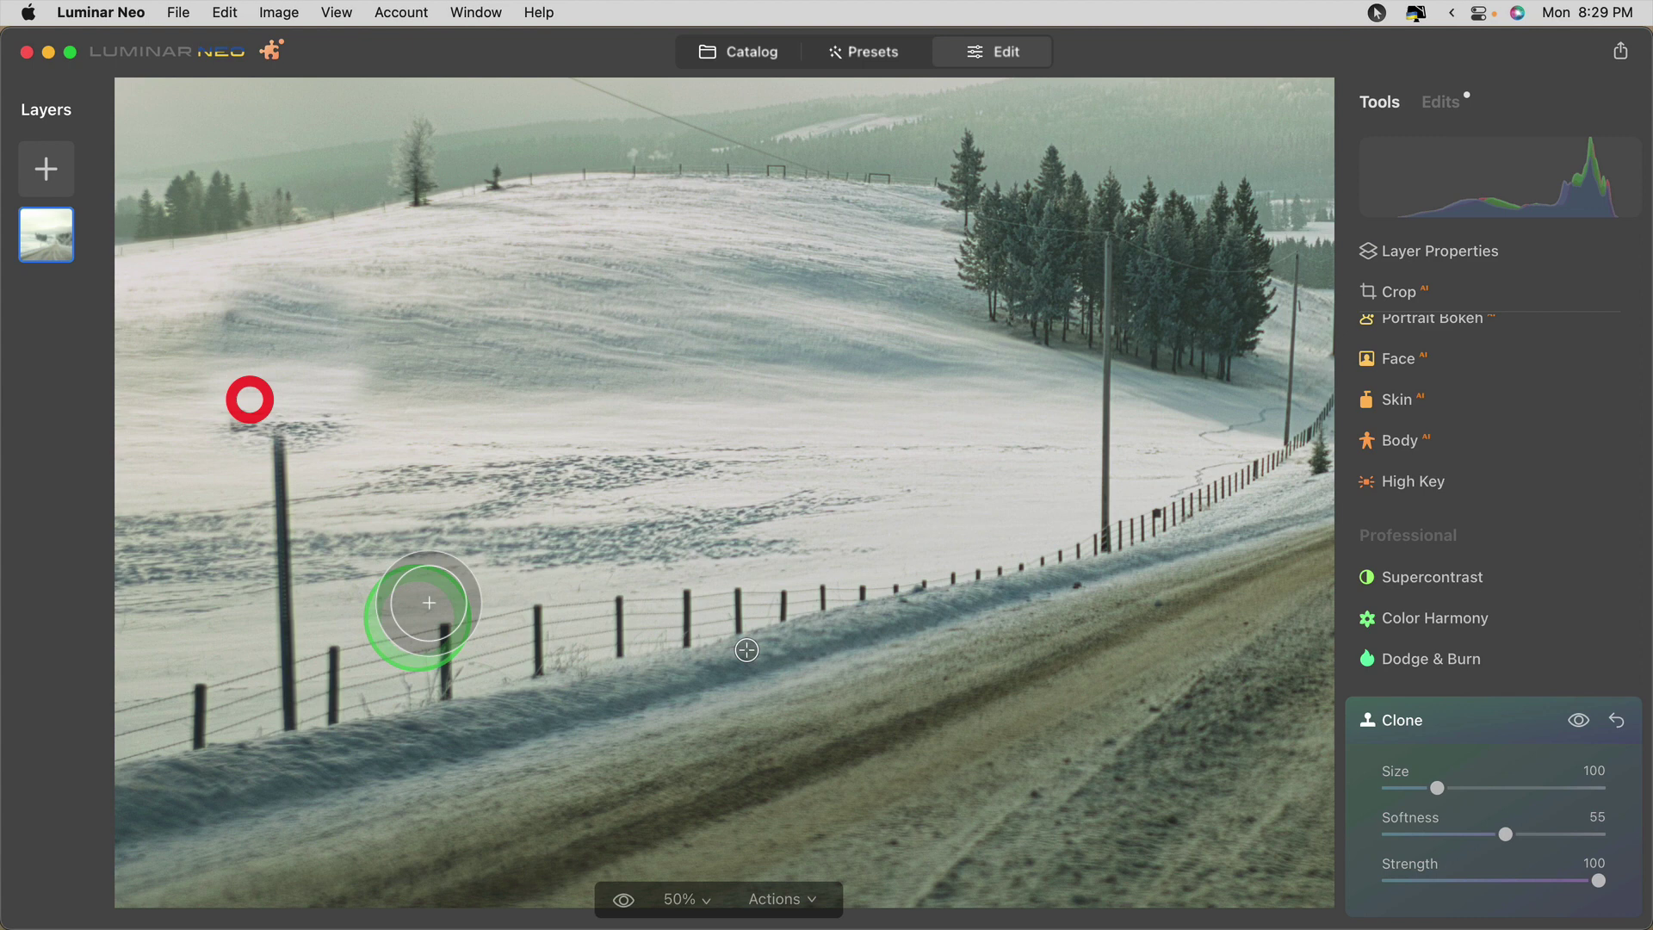
pyautogui.click(240, 20)
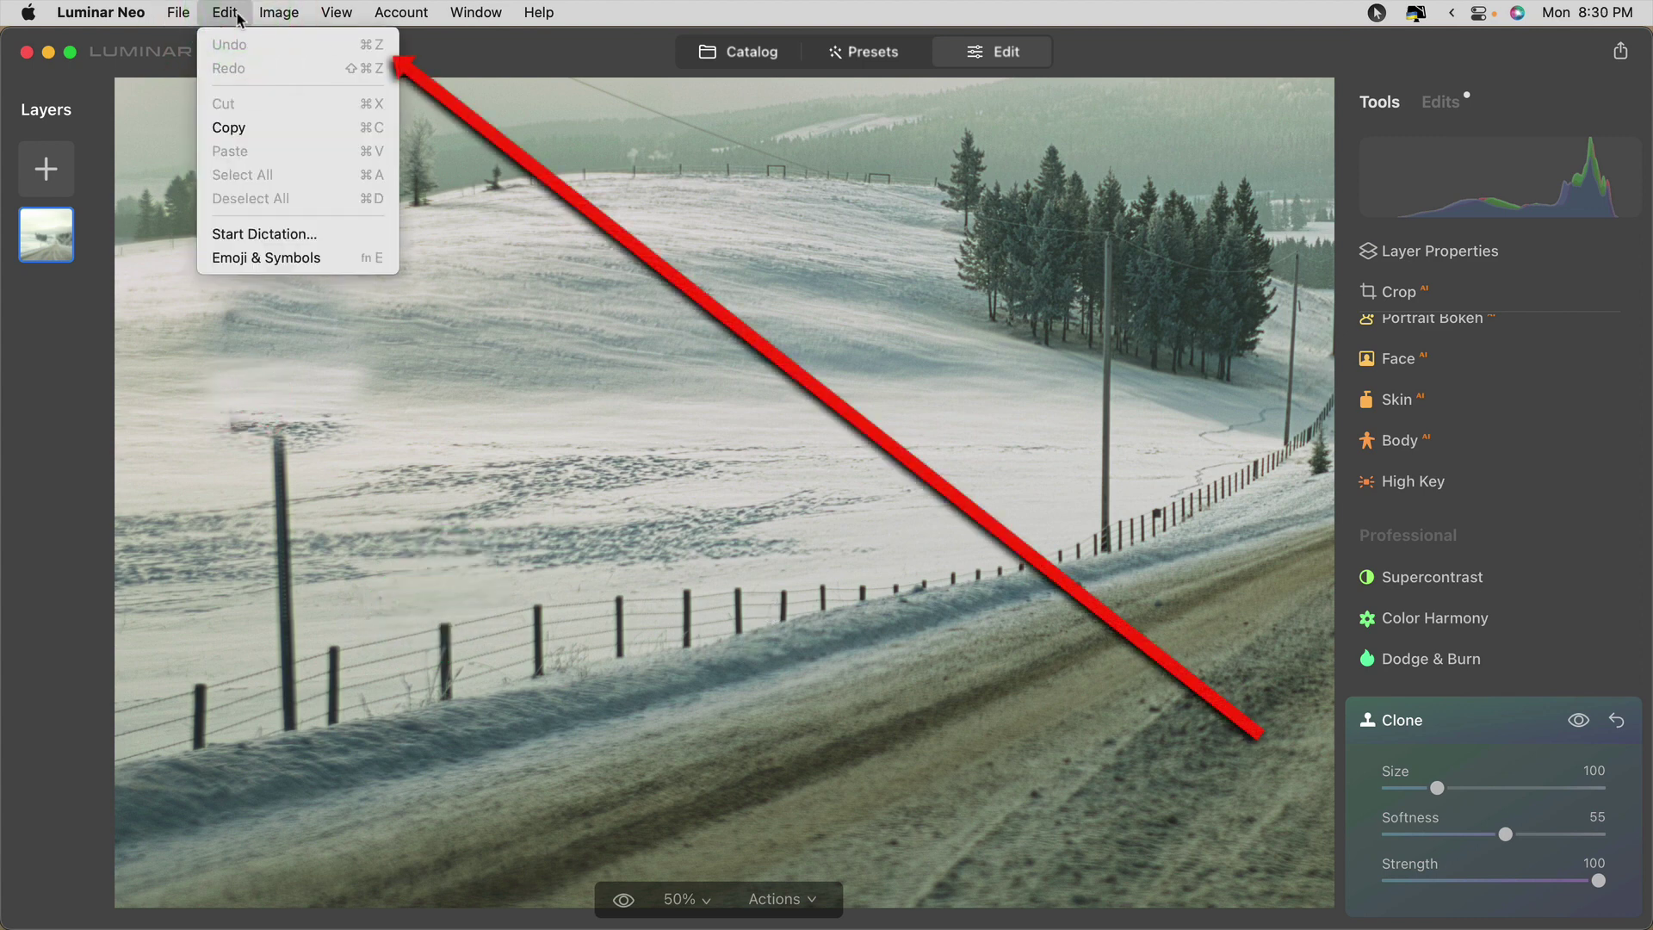
pyautogui.click(240, 21)
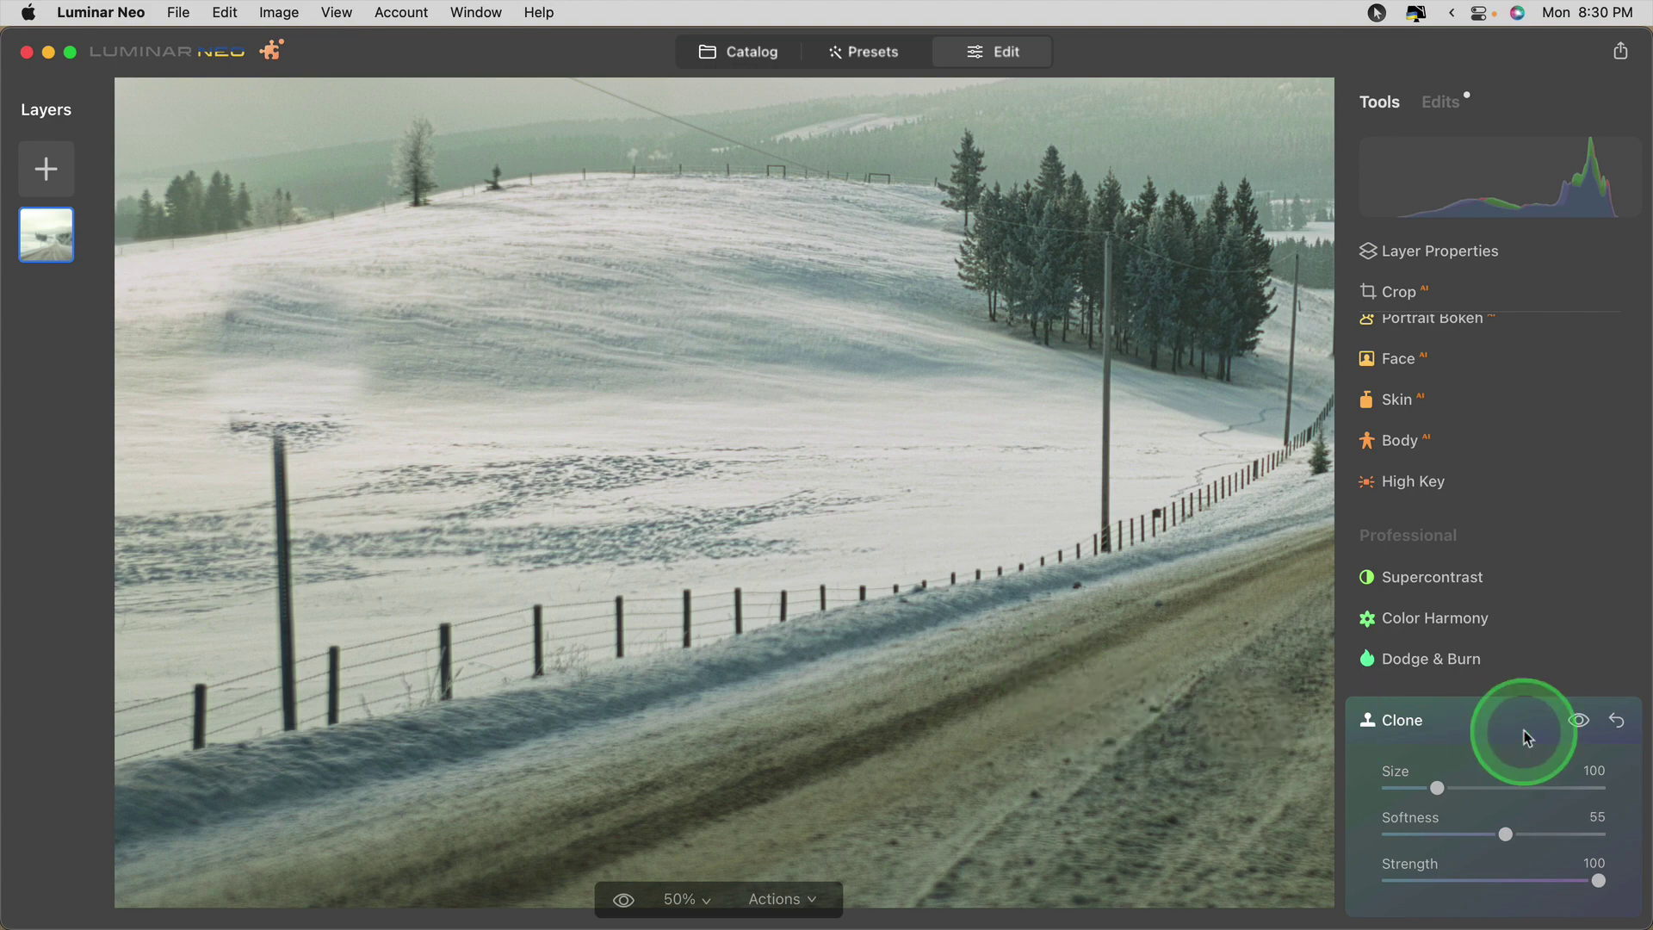
# - Discard and reset the clone edits, then repaint the 80 sign post base with roadside snow
pyautogui.click(1618, 726)
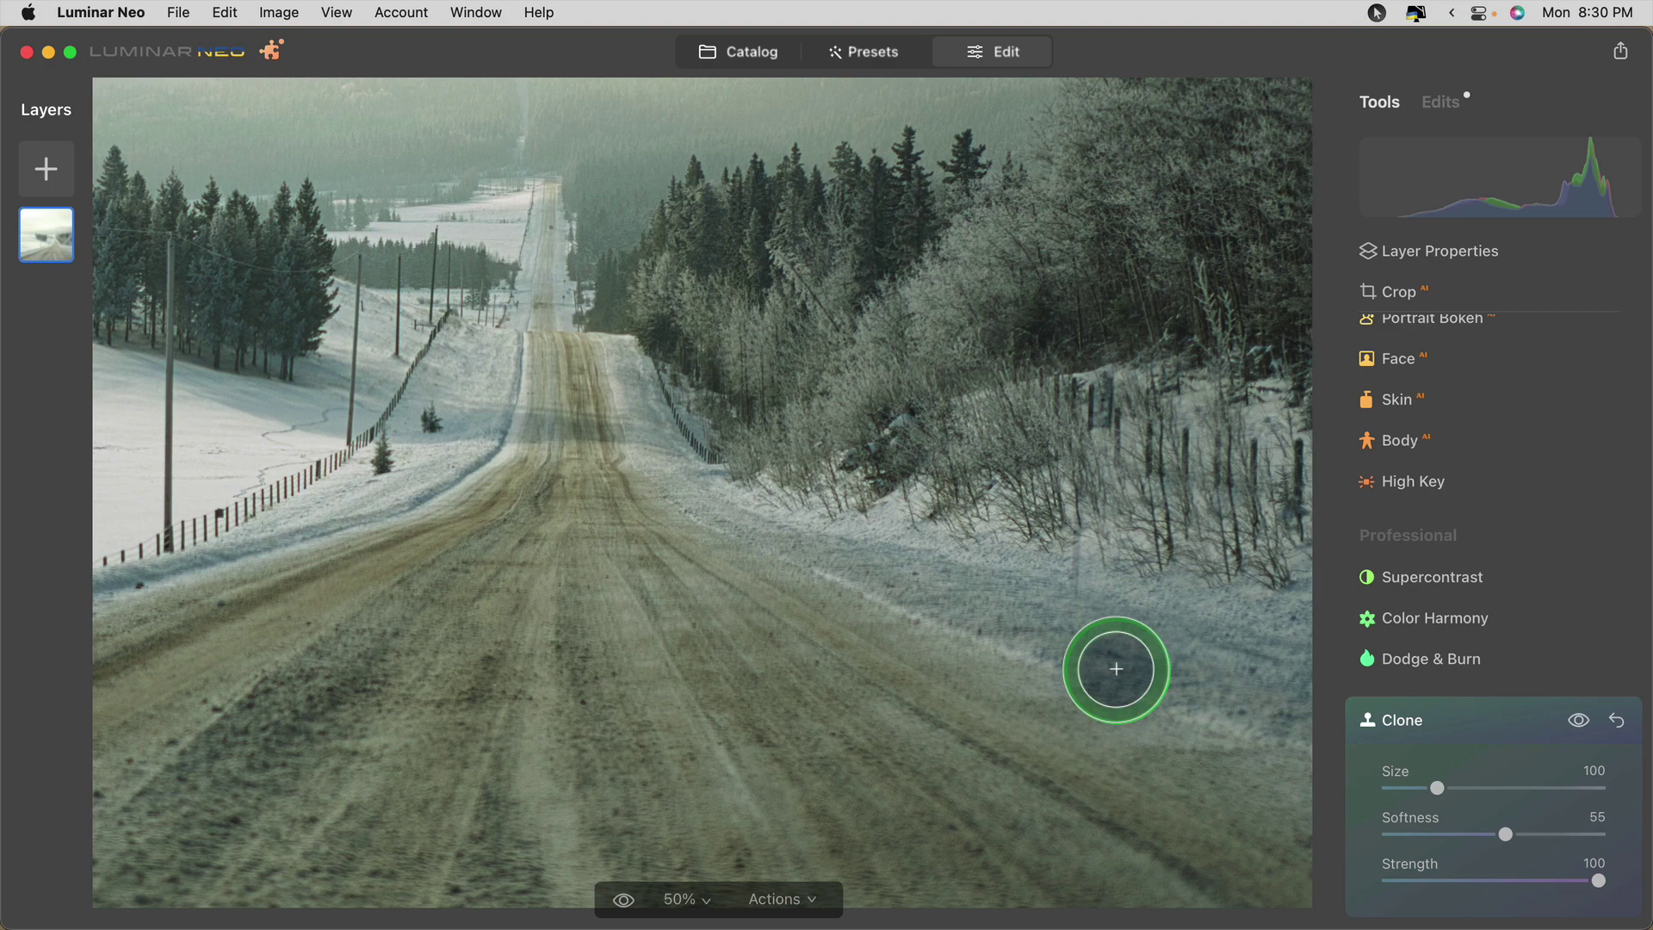
pyautogui.click(1619, 725)
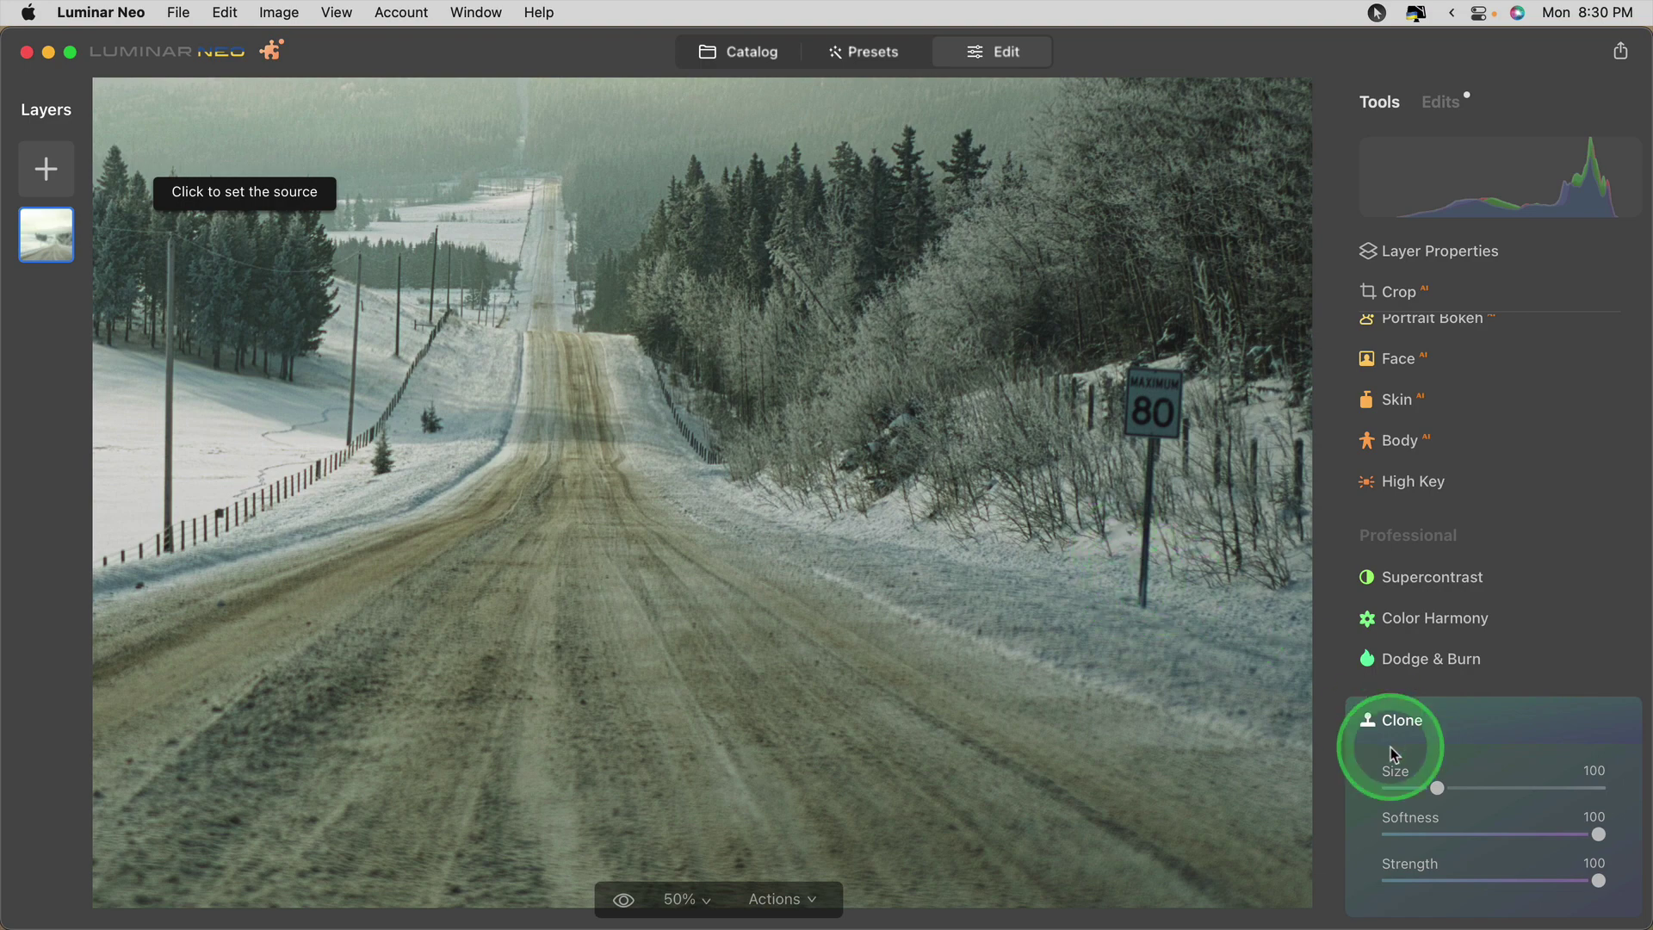
pyautogui.click(1220, 616)
pyautogui.moveTo(1152, 611); pyautogui.dragTo(1144, 436)
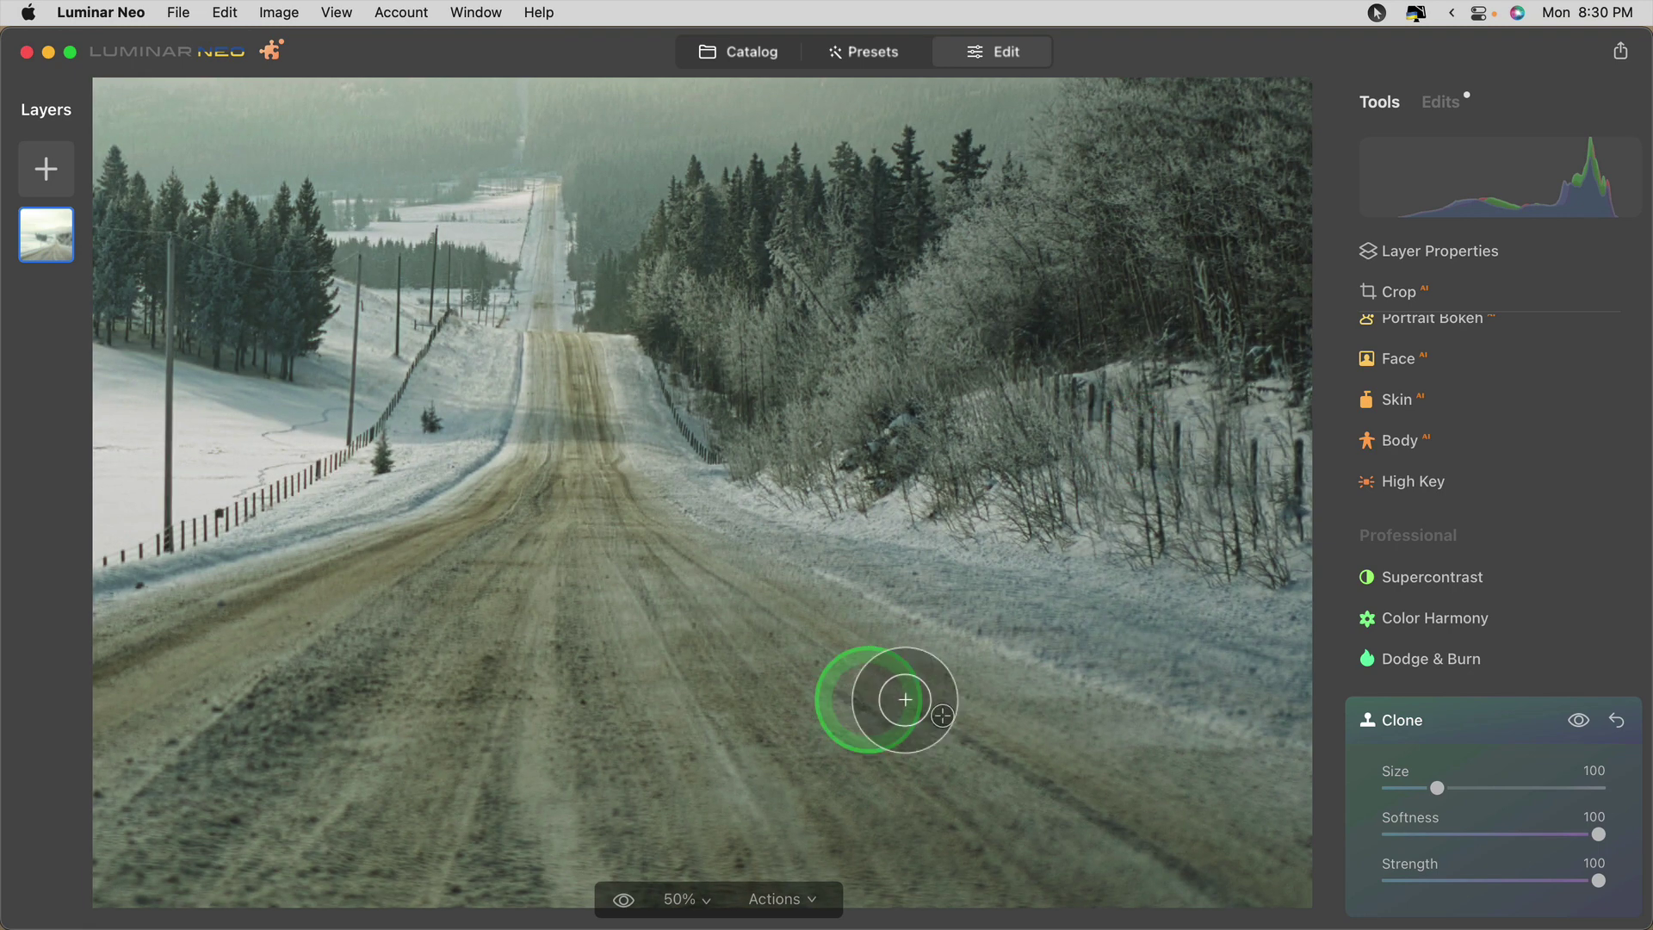
pyautogui.click(1477, 720)
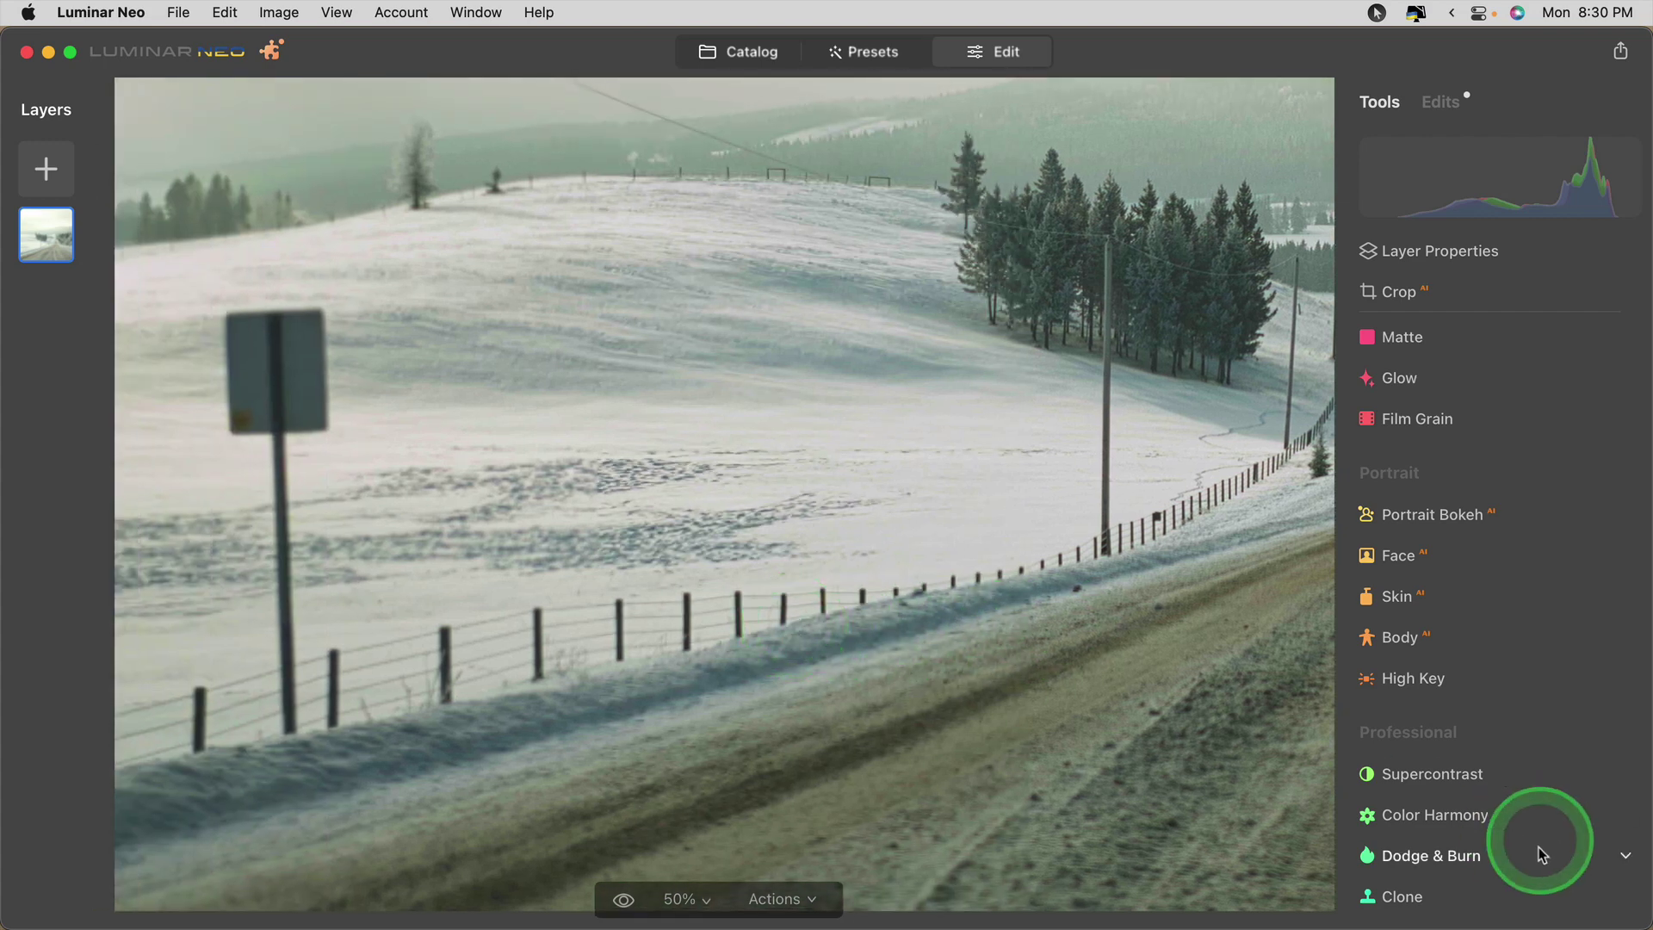
# - Clone snow over the road sign in the open field and lower clone strength to 47
pyautogui.click(1390, 896)
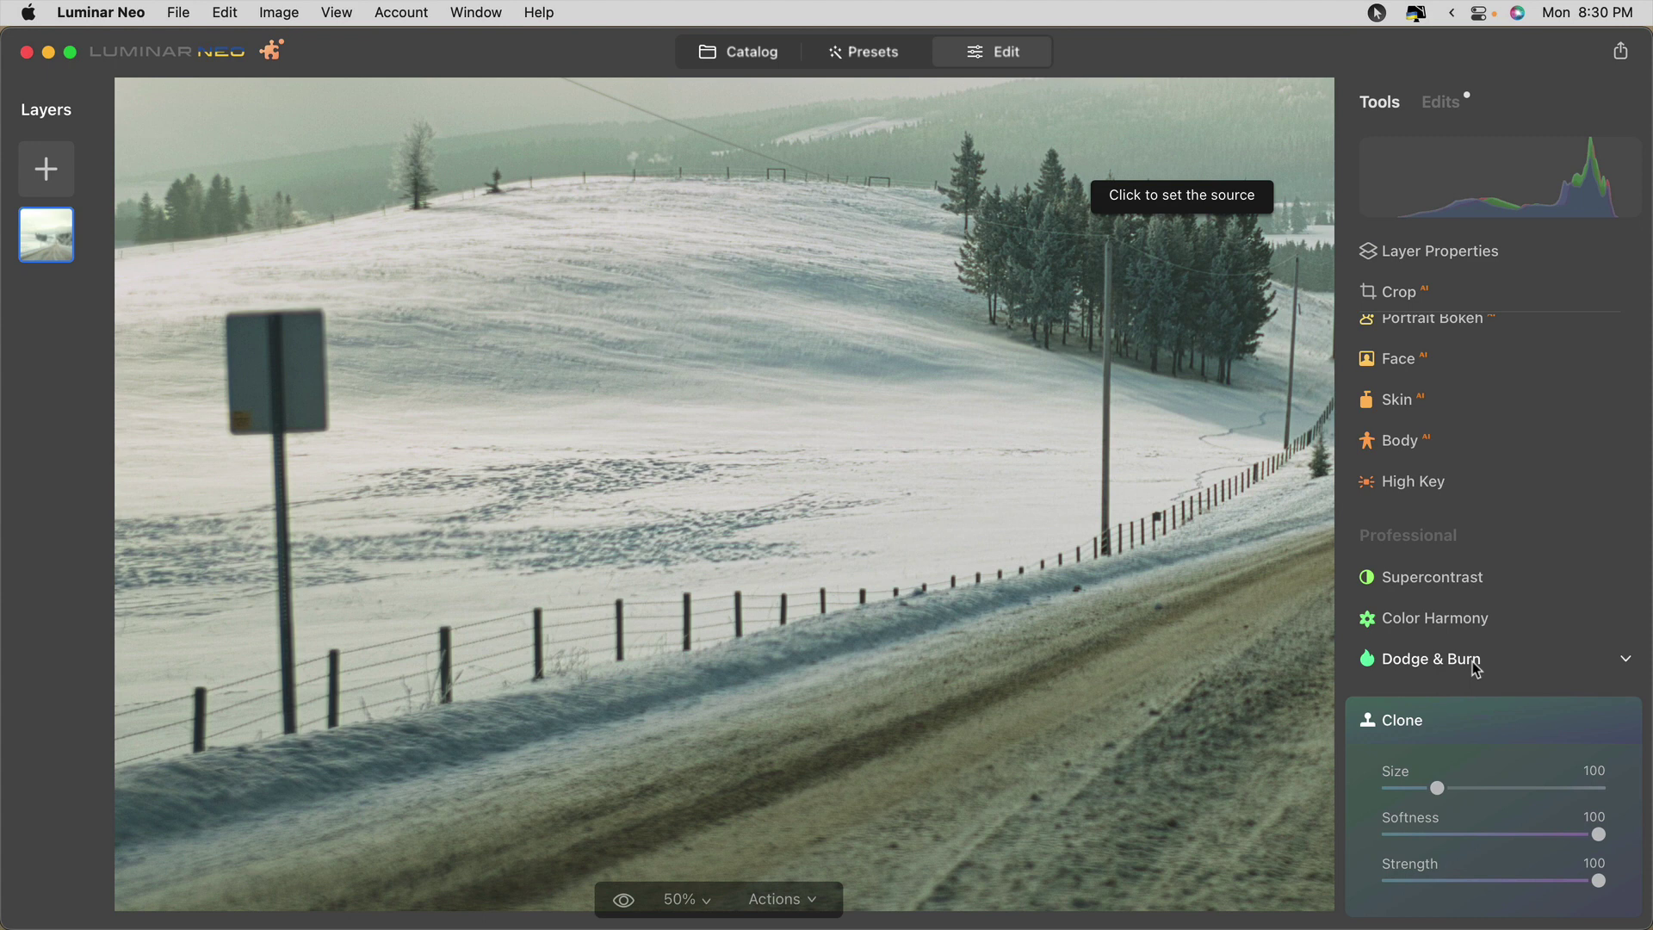
pyautogui.click(1476, 669)
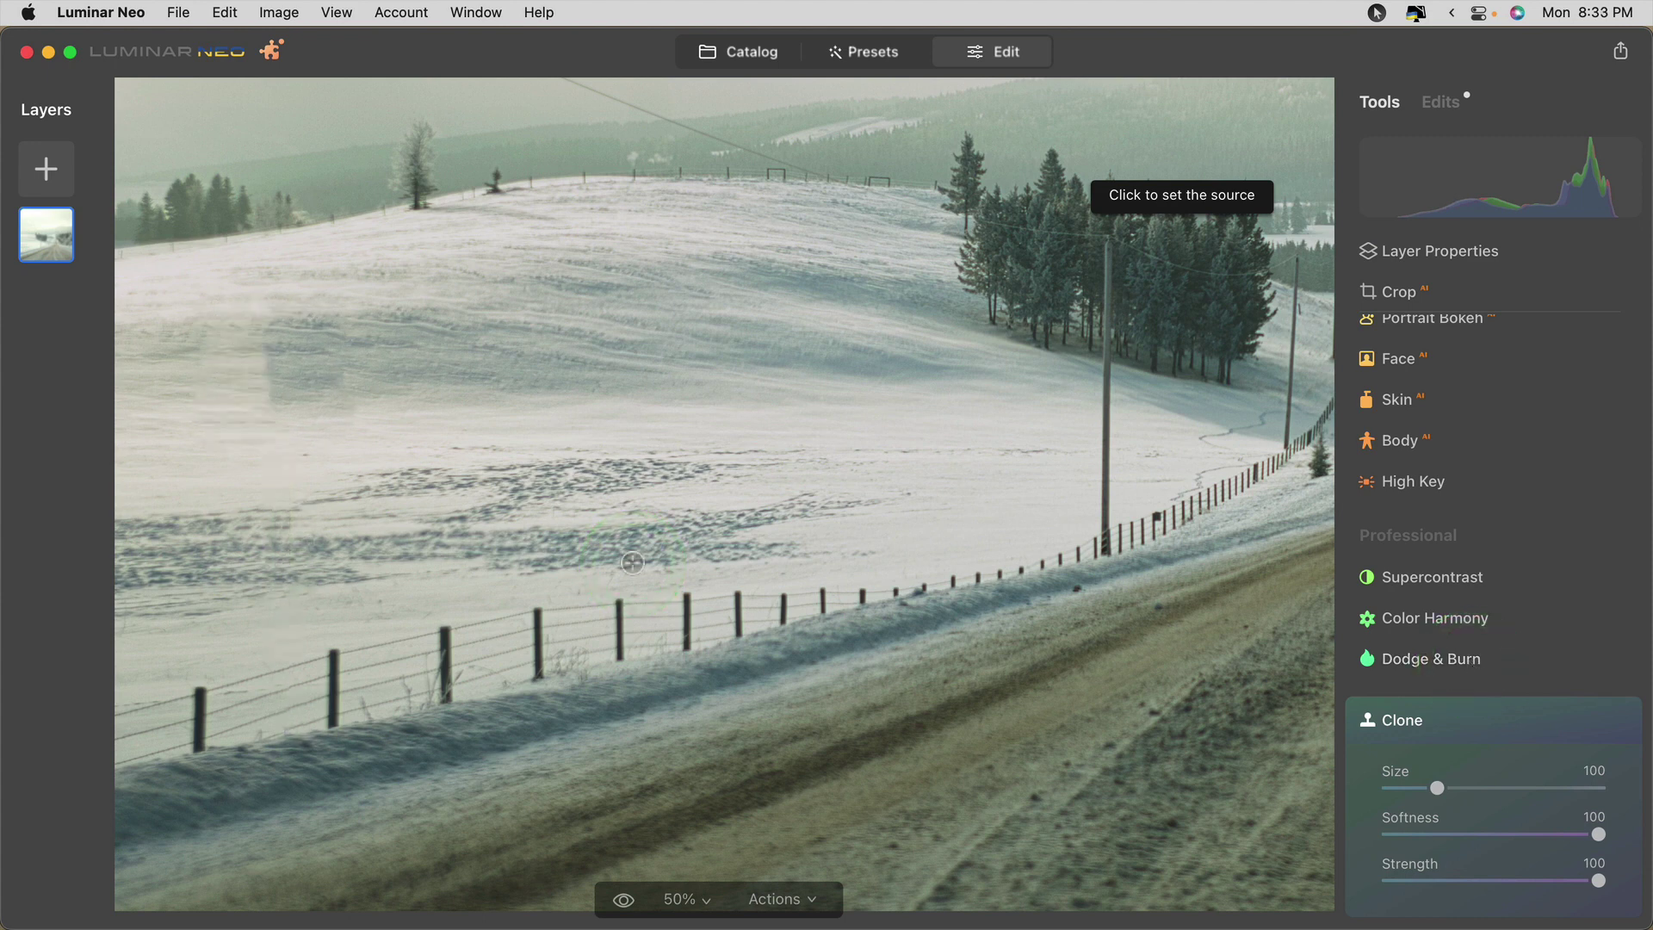
pyautogui.moveTo(632, 563)
pyautogui.mouseDown()
pyautogui.moveTo(224, 453)
pyautogui.moveTo(334, 265)
pyautogui.moveTo(271, 547)
pyautogui.moveTo(443, 546)
pyautogui.moveTo(649, 502)
pyautogui.moveTo(830, 500)
pyautogui.moveTo(648, 427)
pyautogui.moveTo(526, 404)
pyautogui.mouseUp()
pyautogui.click(449, 394)
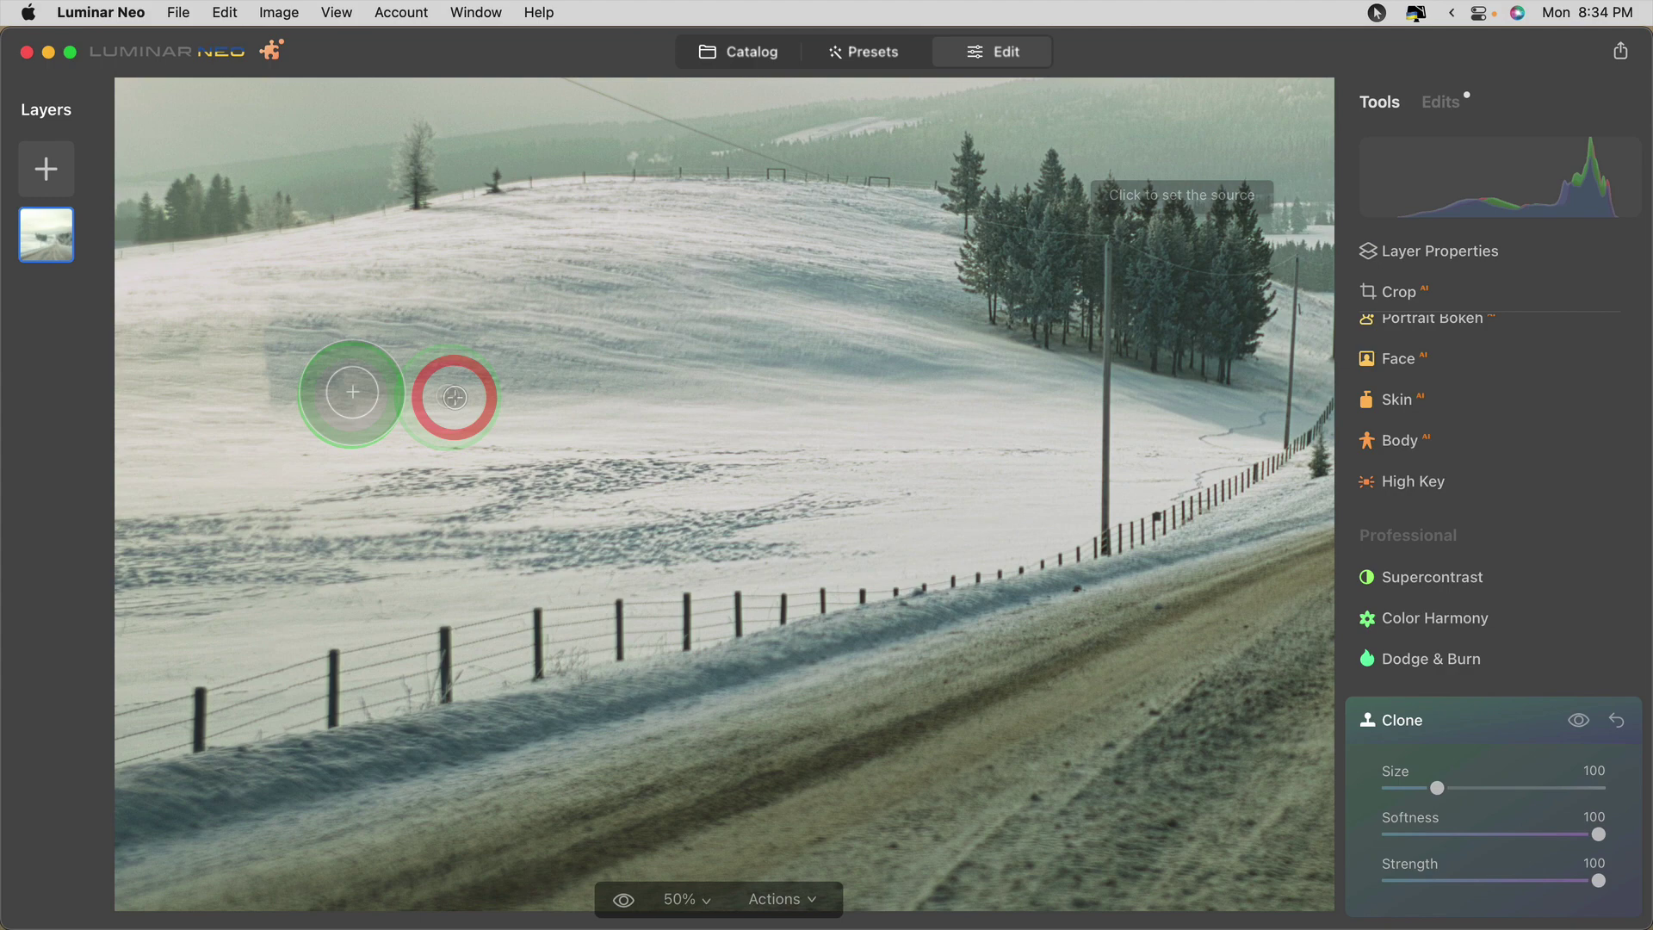
pyautogui.moveTo(411, 389)
pyautogui.mouseDown()
pyautogui.moveTo(483, 380)
pyautogui.moveTo(410, 344)
pyautogui.moveTo(538, 362)
pyautogui.mouseUp()
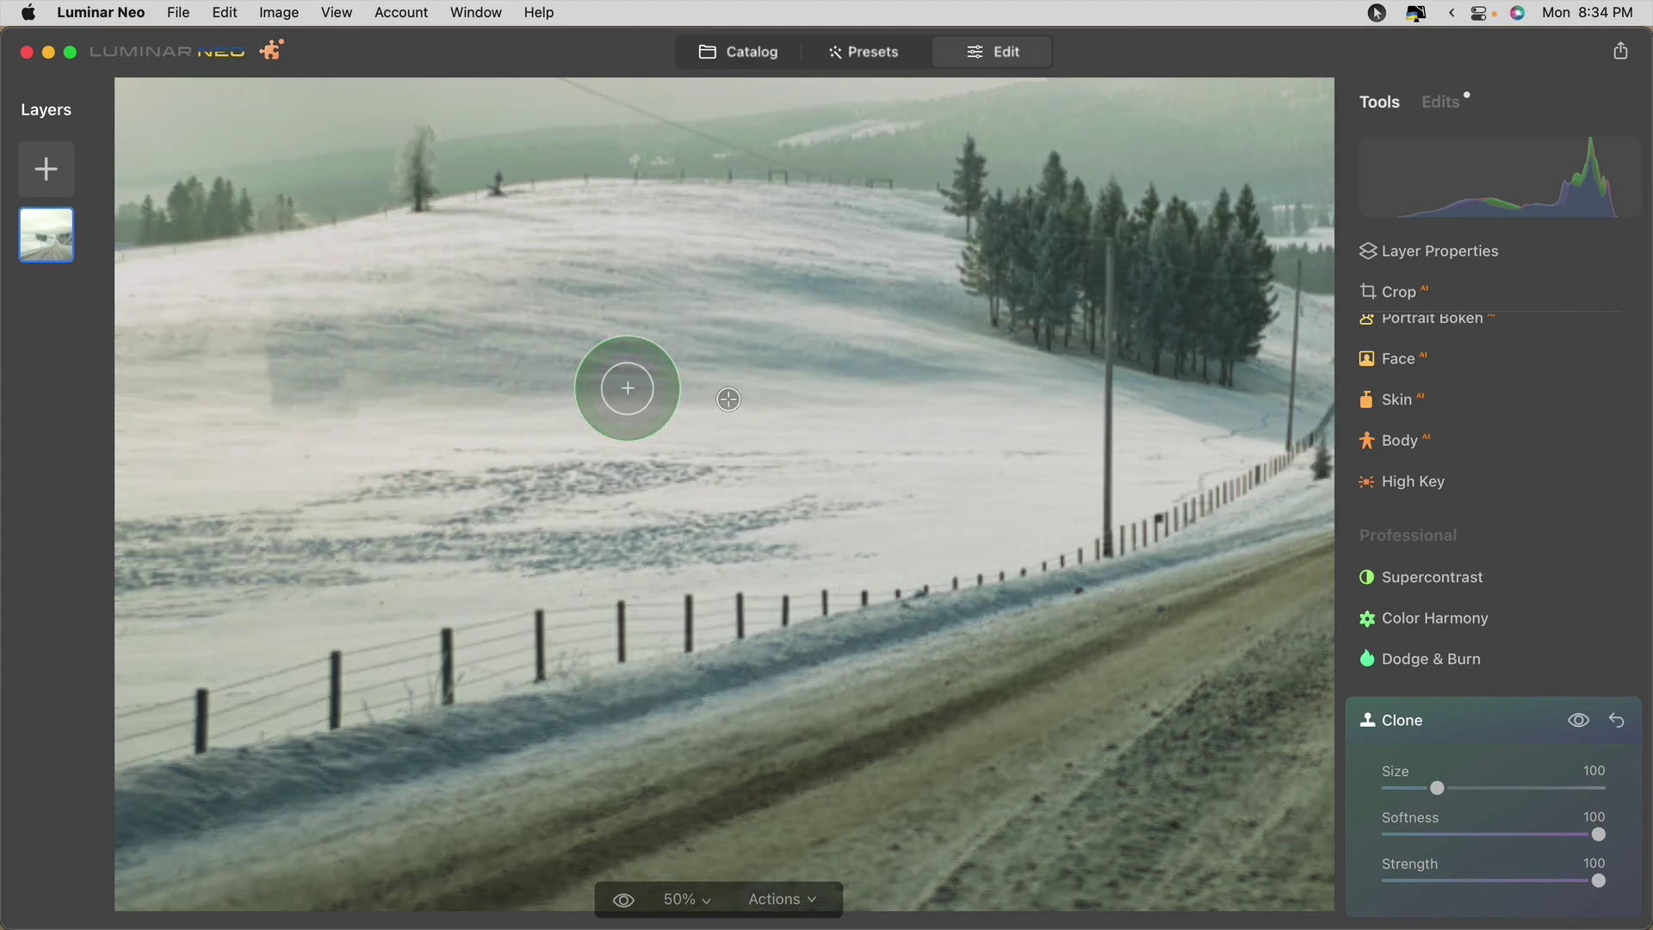
pyautogui.moveTo(1599, 879); pyautogui.dragTo(1488, 880)
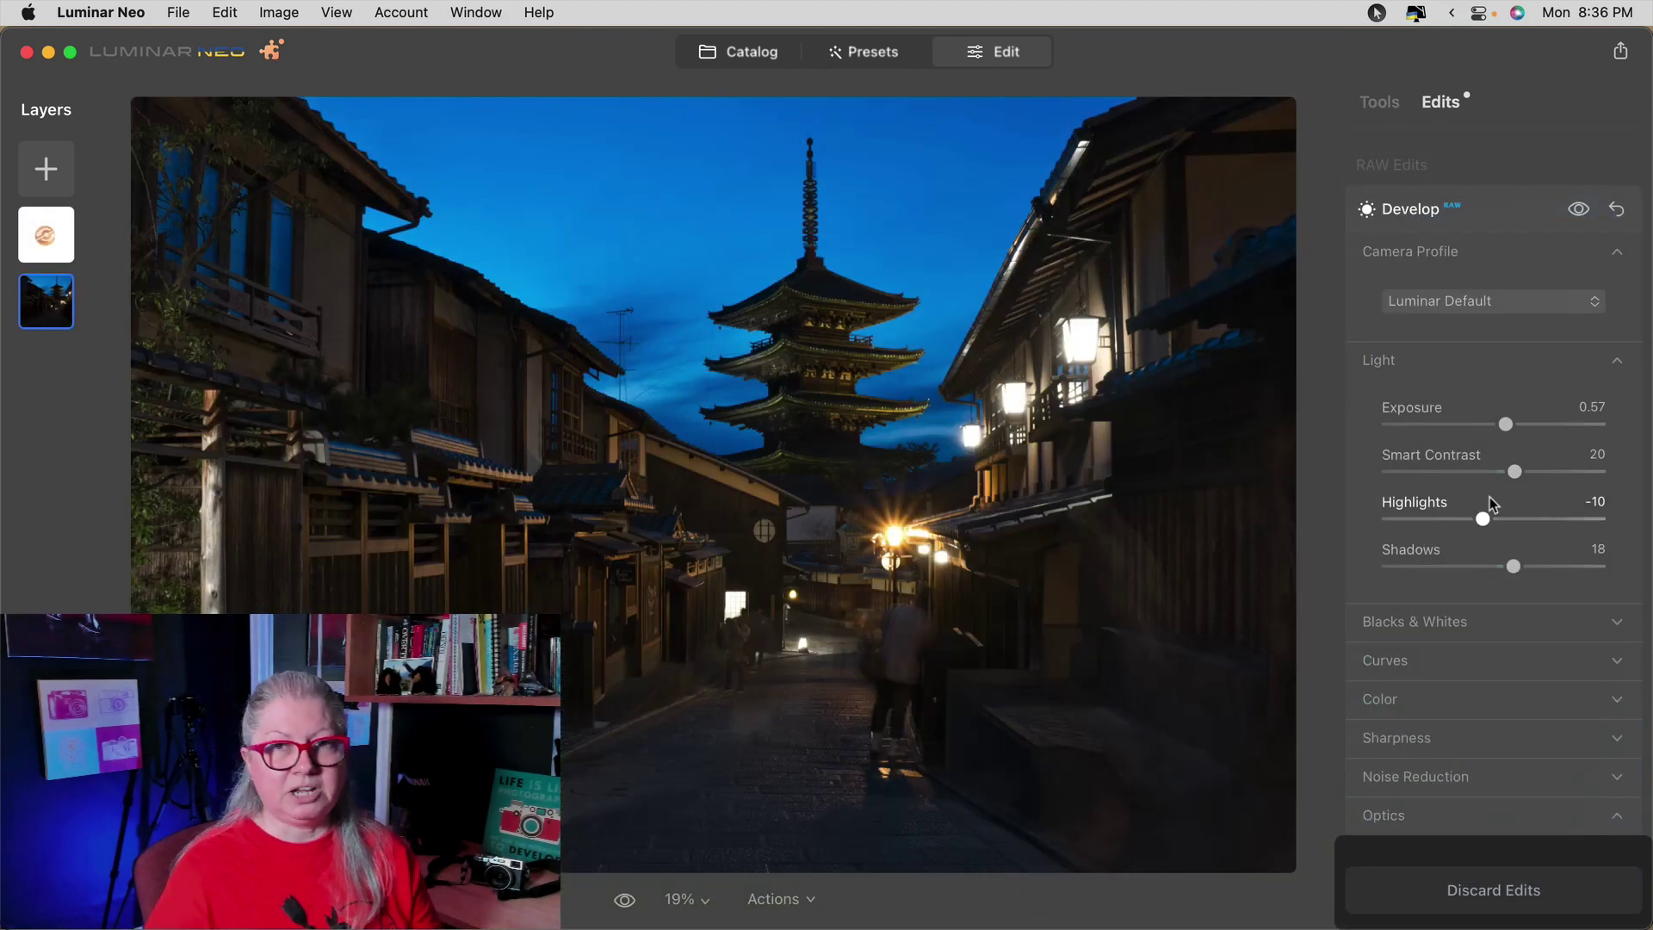
# - Show the Optics lens distortion grid over the pagoda street photo
pyautogui.scroll(-5, 1492, 504)
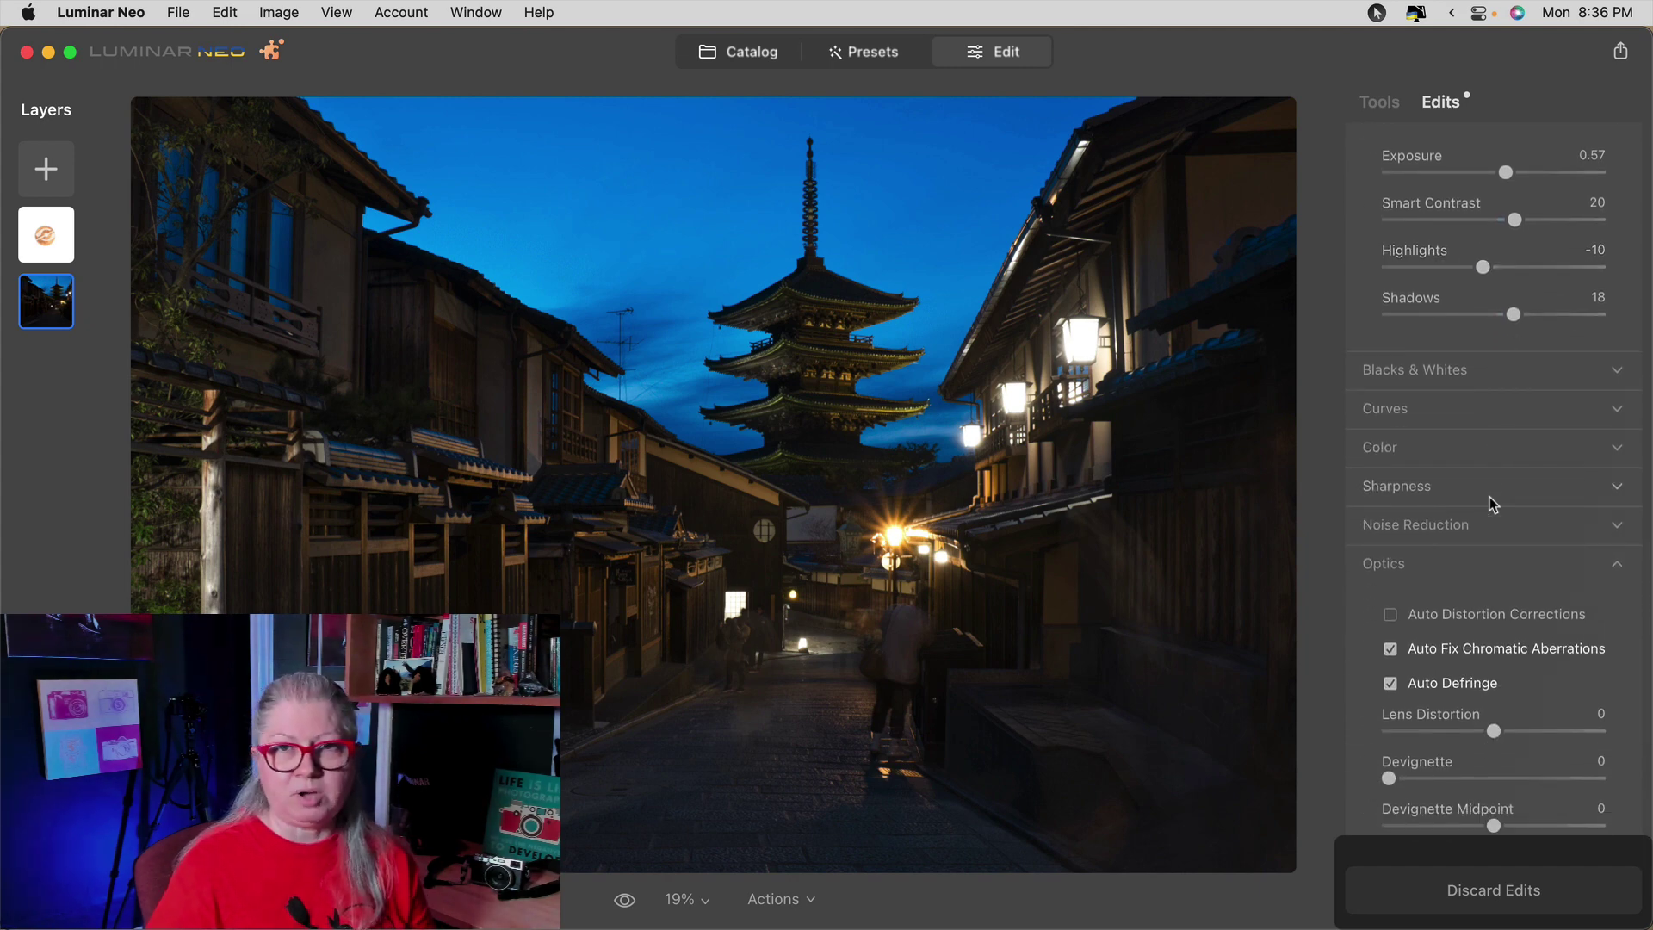
pyautogui.scroll(-2, 1489, 500)
pyautogui.click(1493, 627)
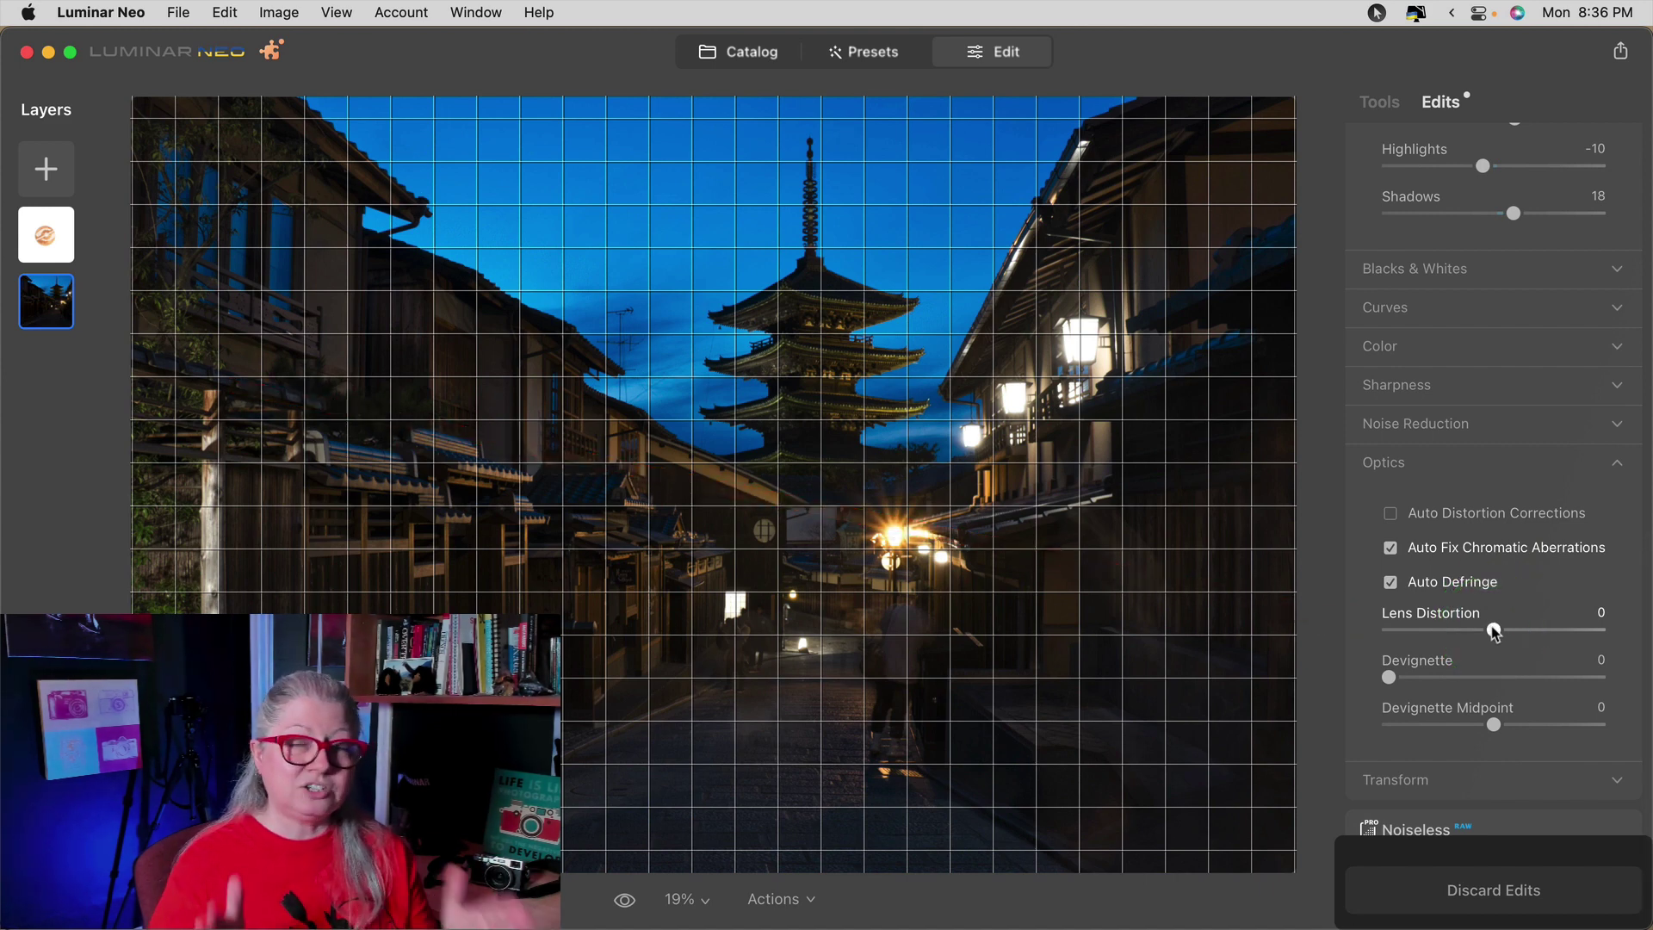
pyautogui.click(1494, 631)
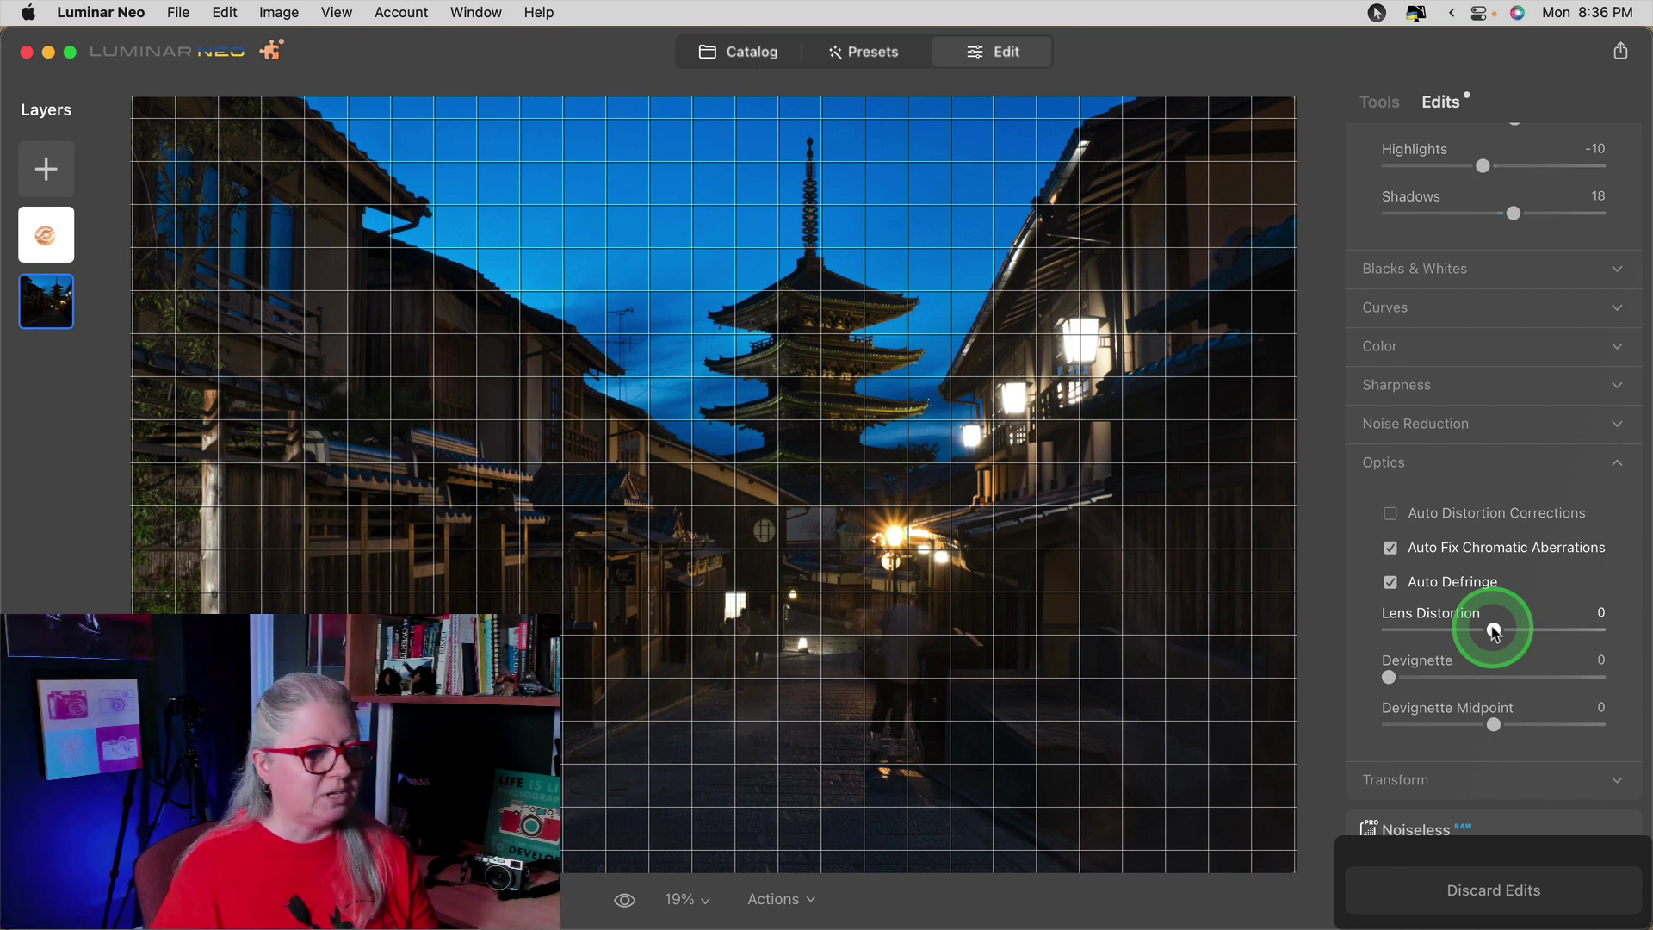
# - Expand the Transform perspective settings below Optics
pyautogui.scroll(-1, 1494, 624)
pyautogui.click(1396, 755)
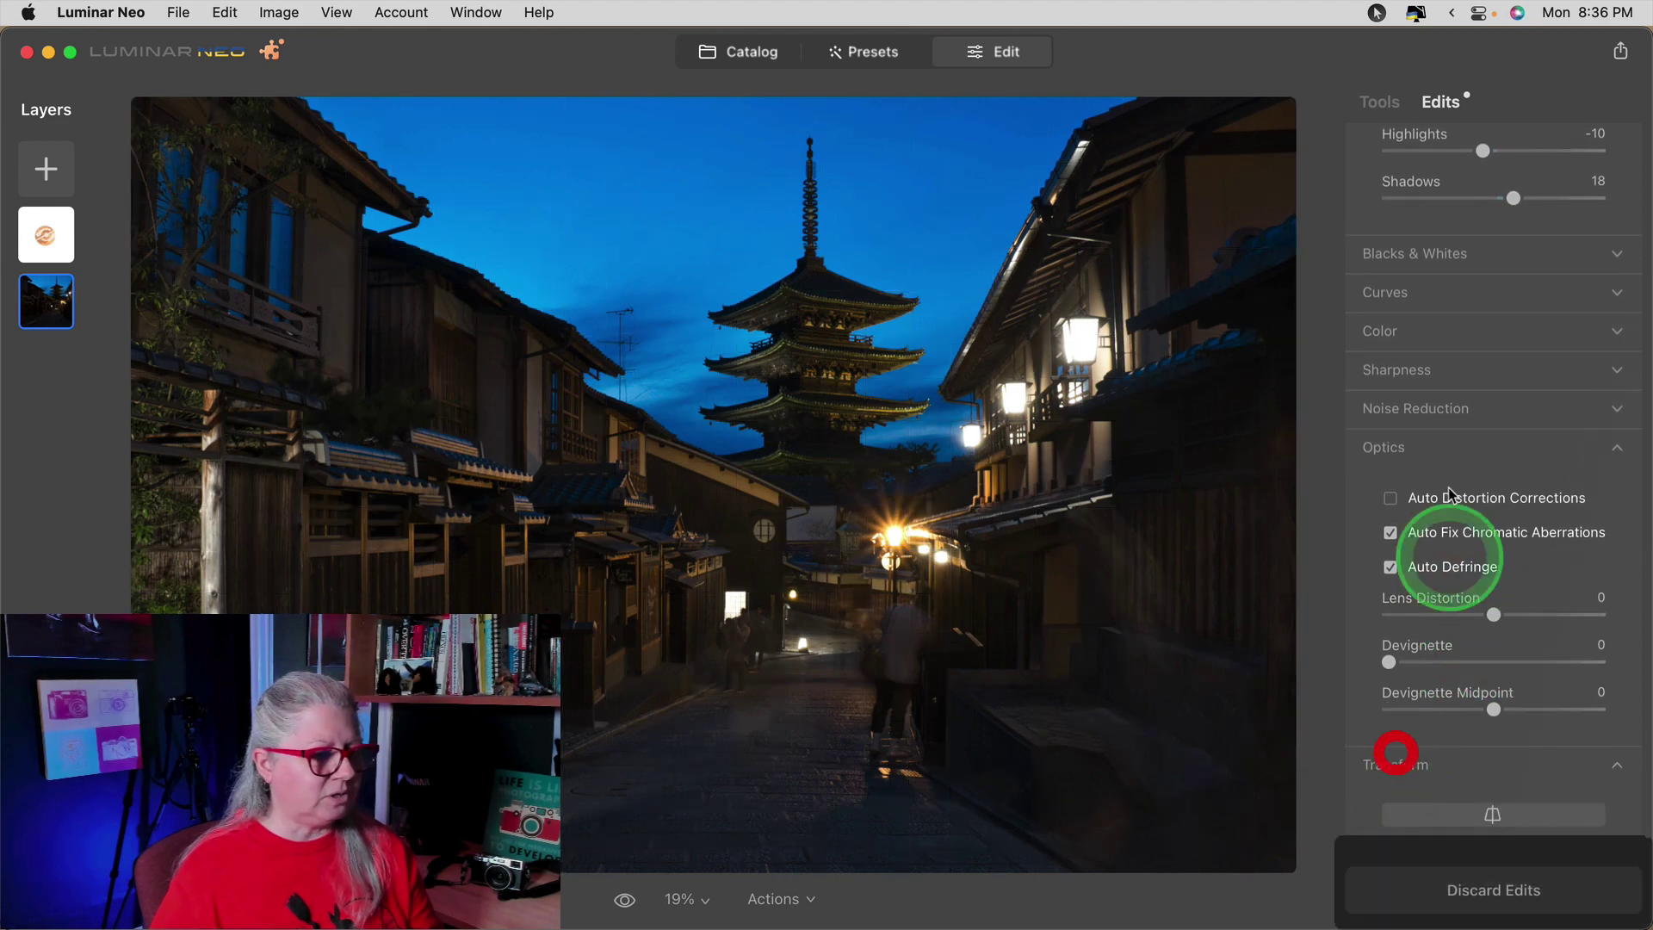
pyautogui.scroll(-5, 1449, 491)
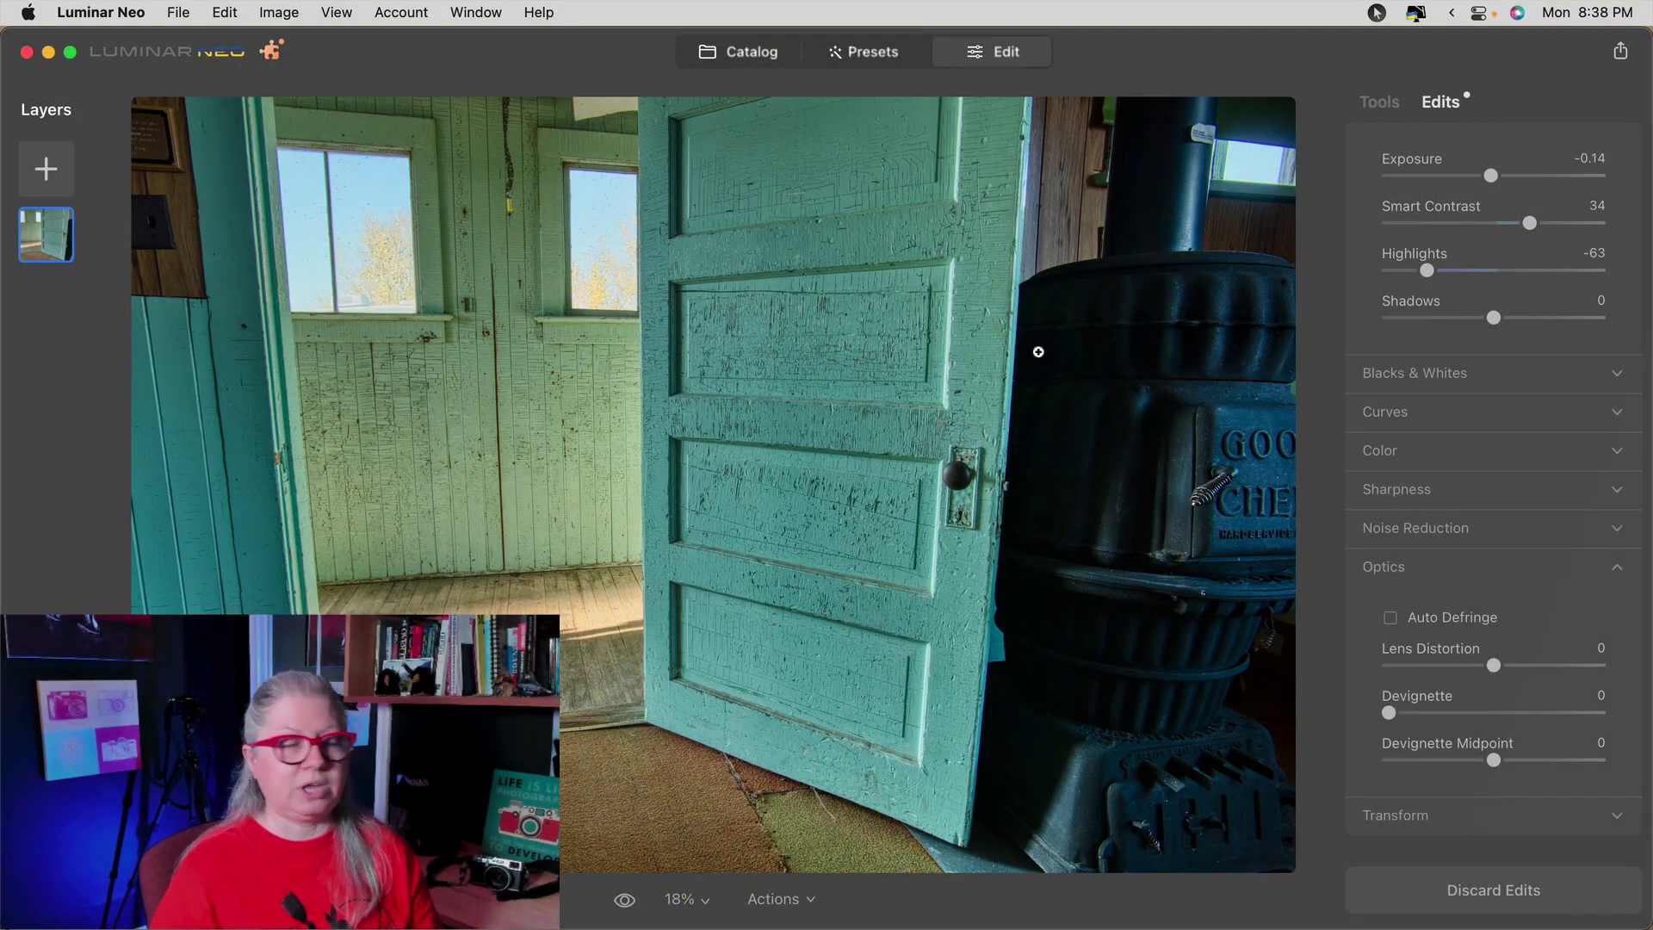
# - Zoom to 100% on the window by the stove and enable Optics Auto Defringe
pyautogui.click(1262, 168)
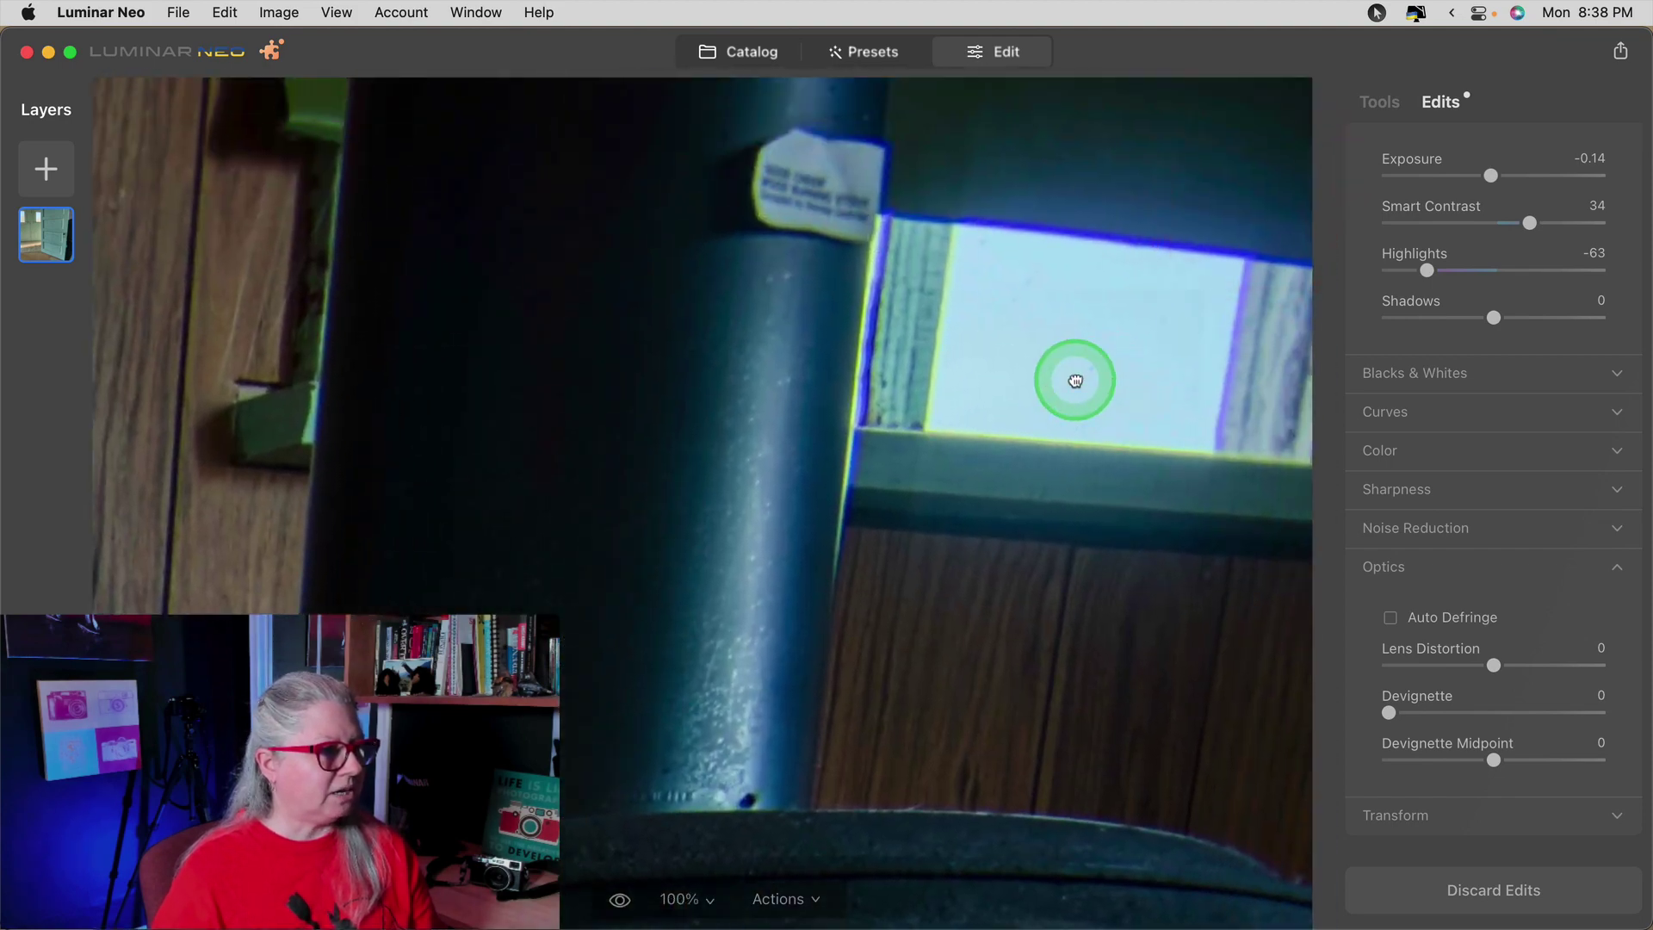
pyautogui.click(1070, 378)
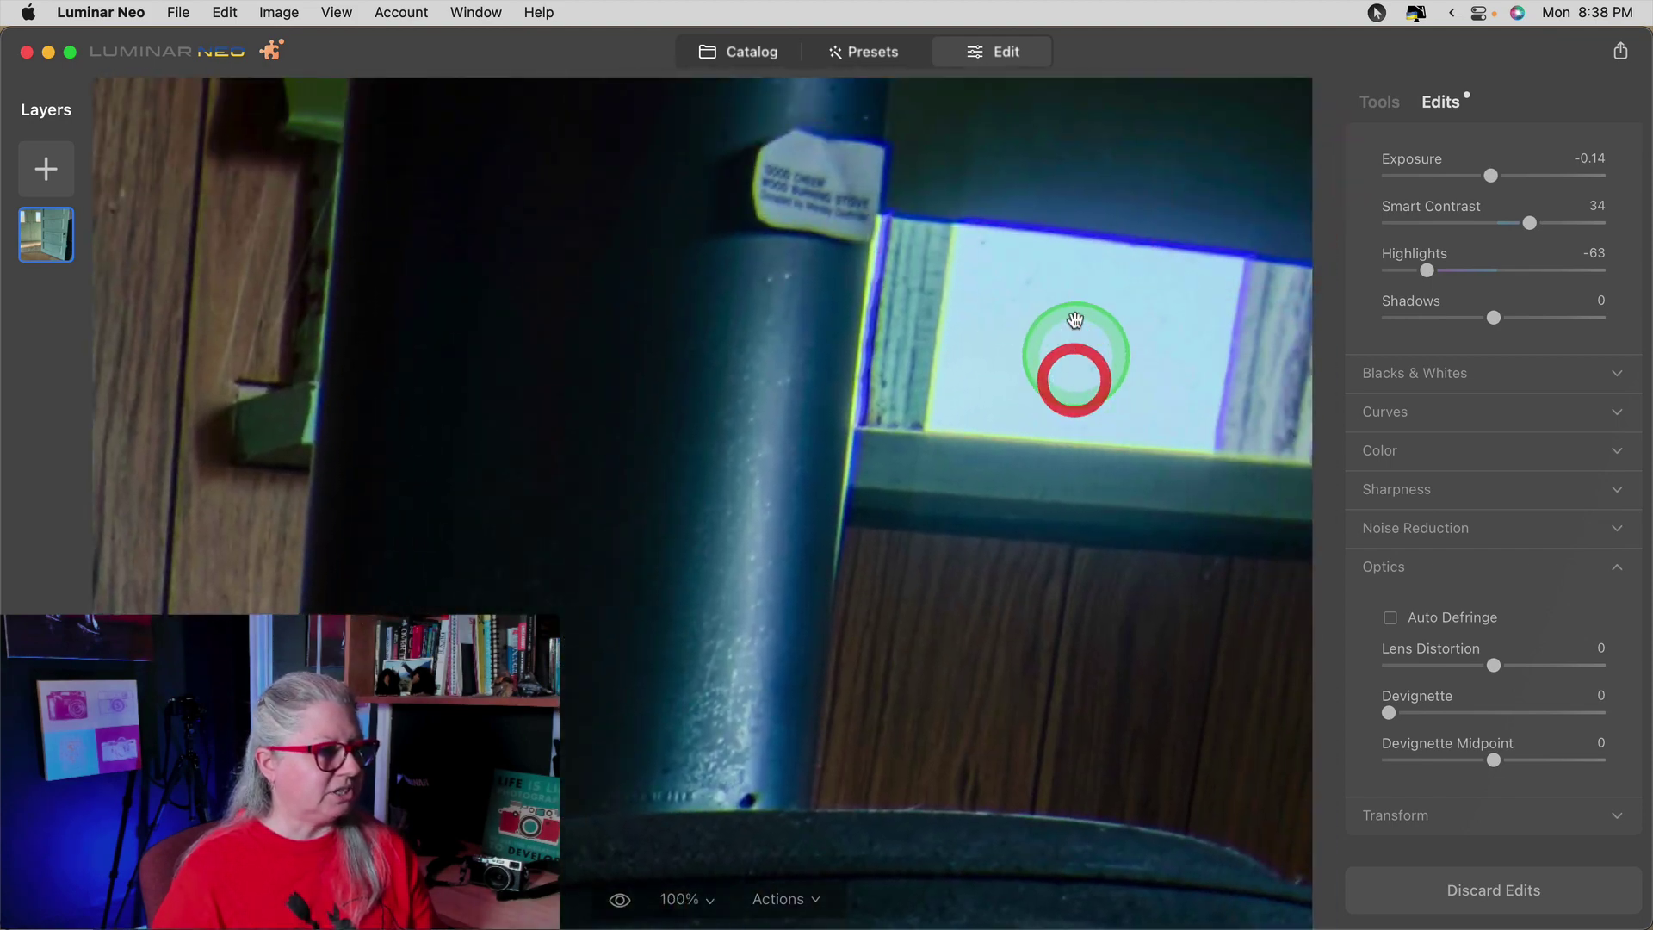
pyautogui.click(1390, 618)
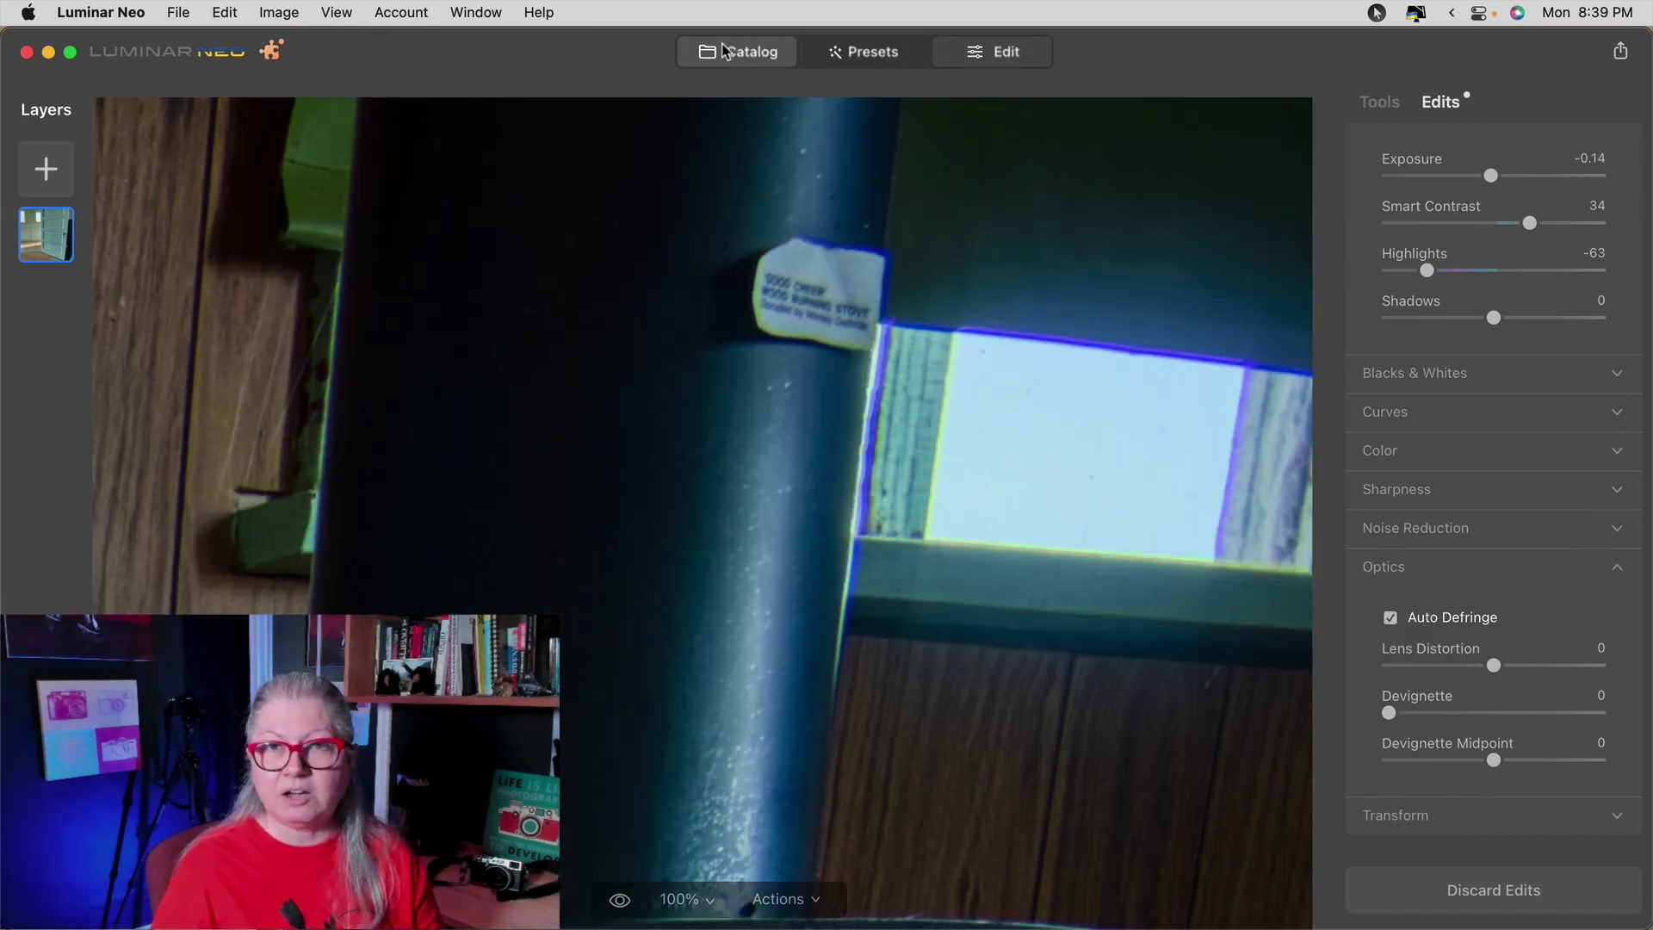
# - Merge the five bracketed teal door exposures via HDR Merge with Chromatic Aberration Reduction on
pyautogui.click(726, 52)
pyautogui.moveTo(1072, 436); pyautogui.dragTo(1444, 422)
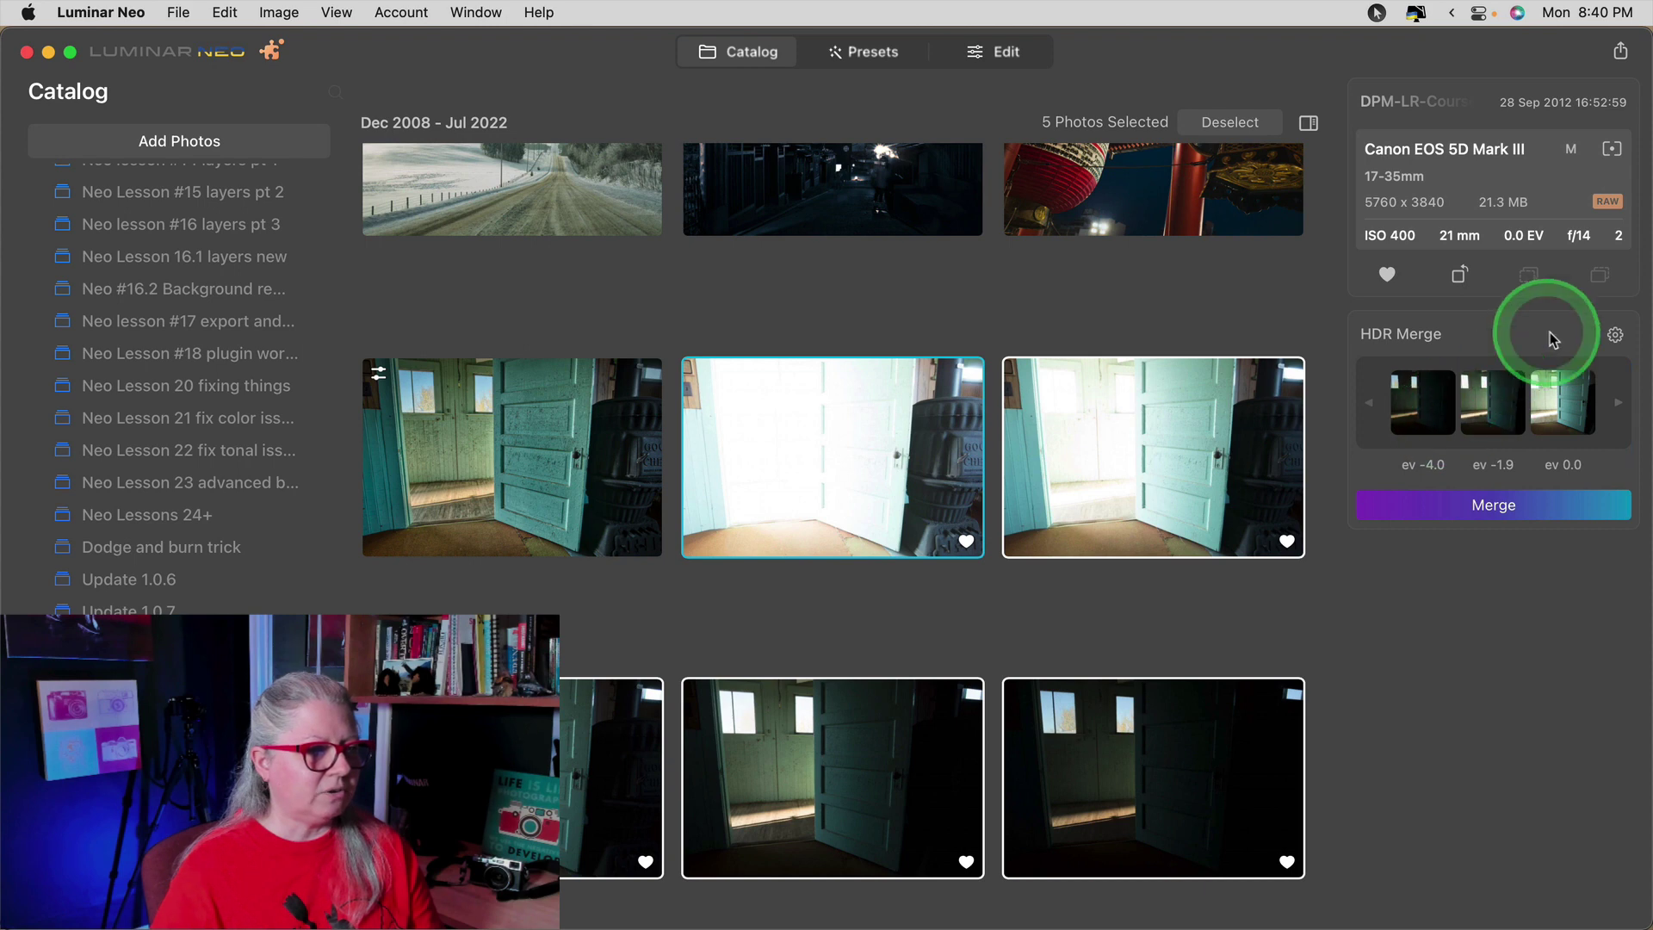
pyautogui.click(1616, 337)
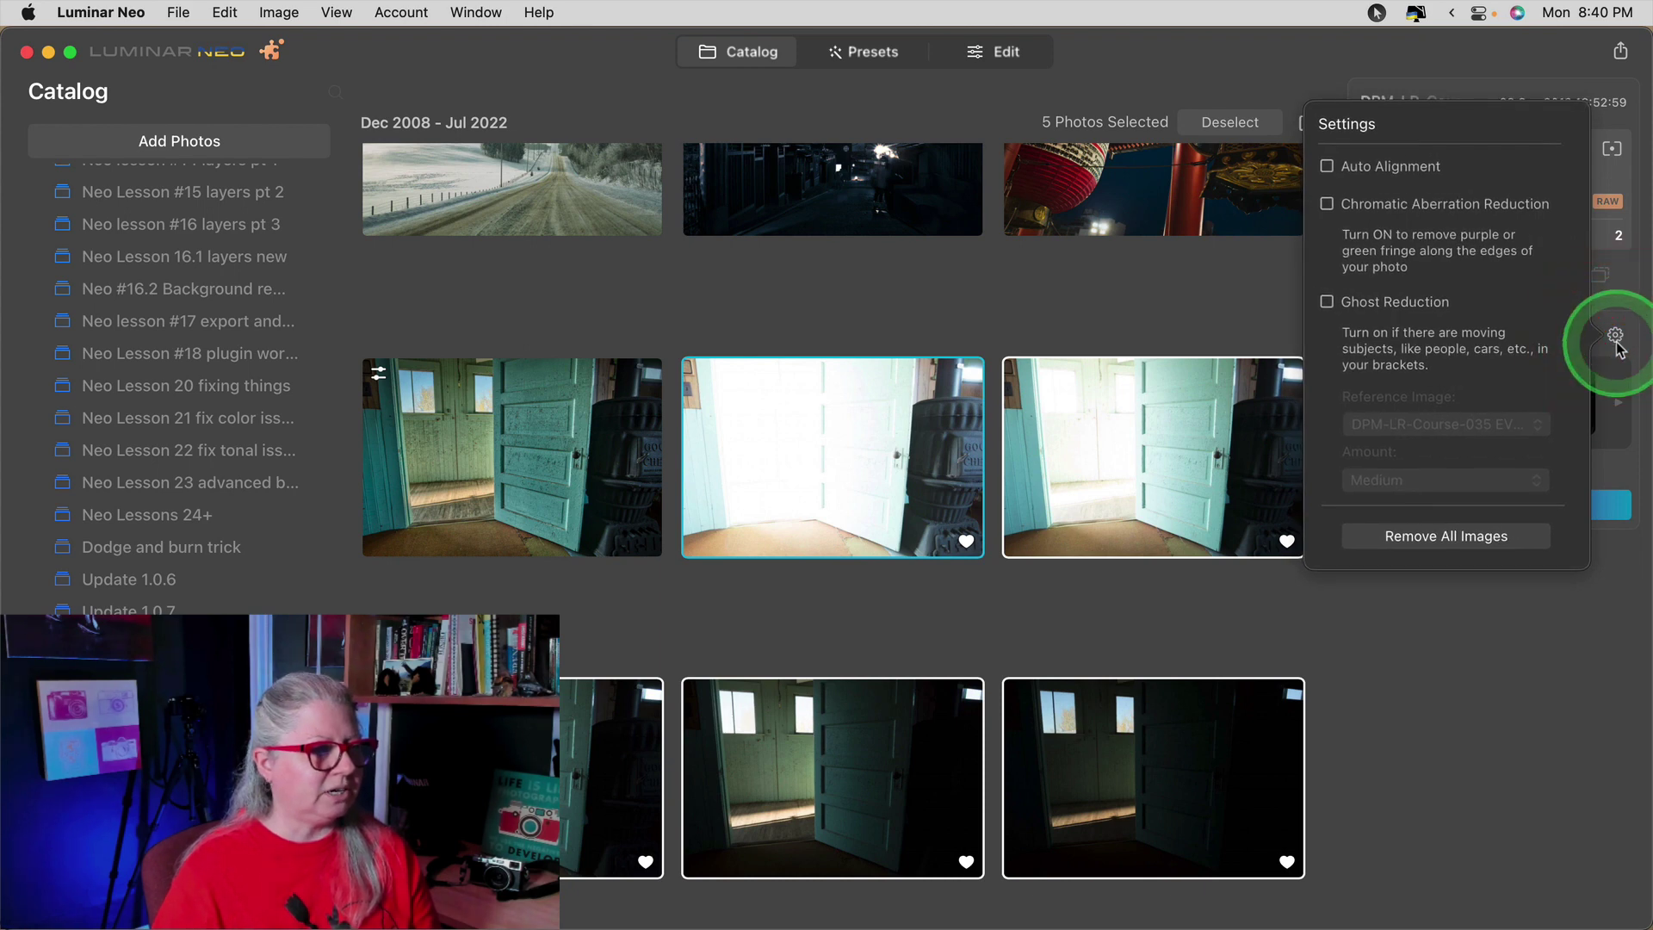
pyautogui.click(1355, 207)
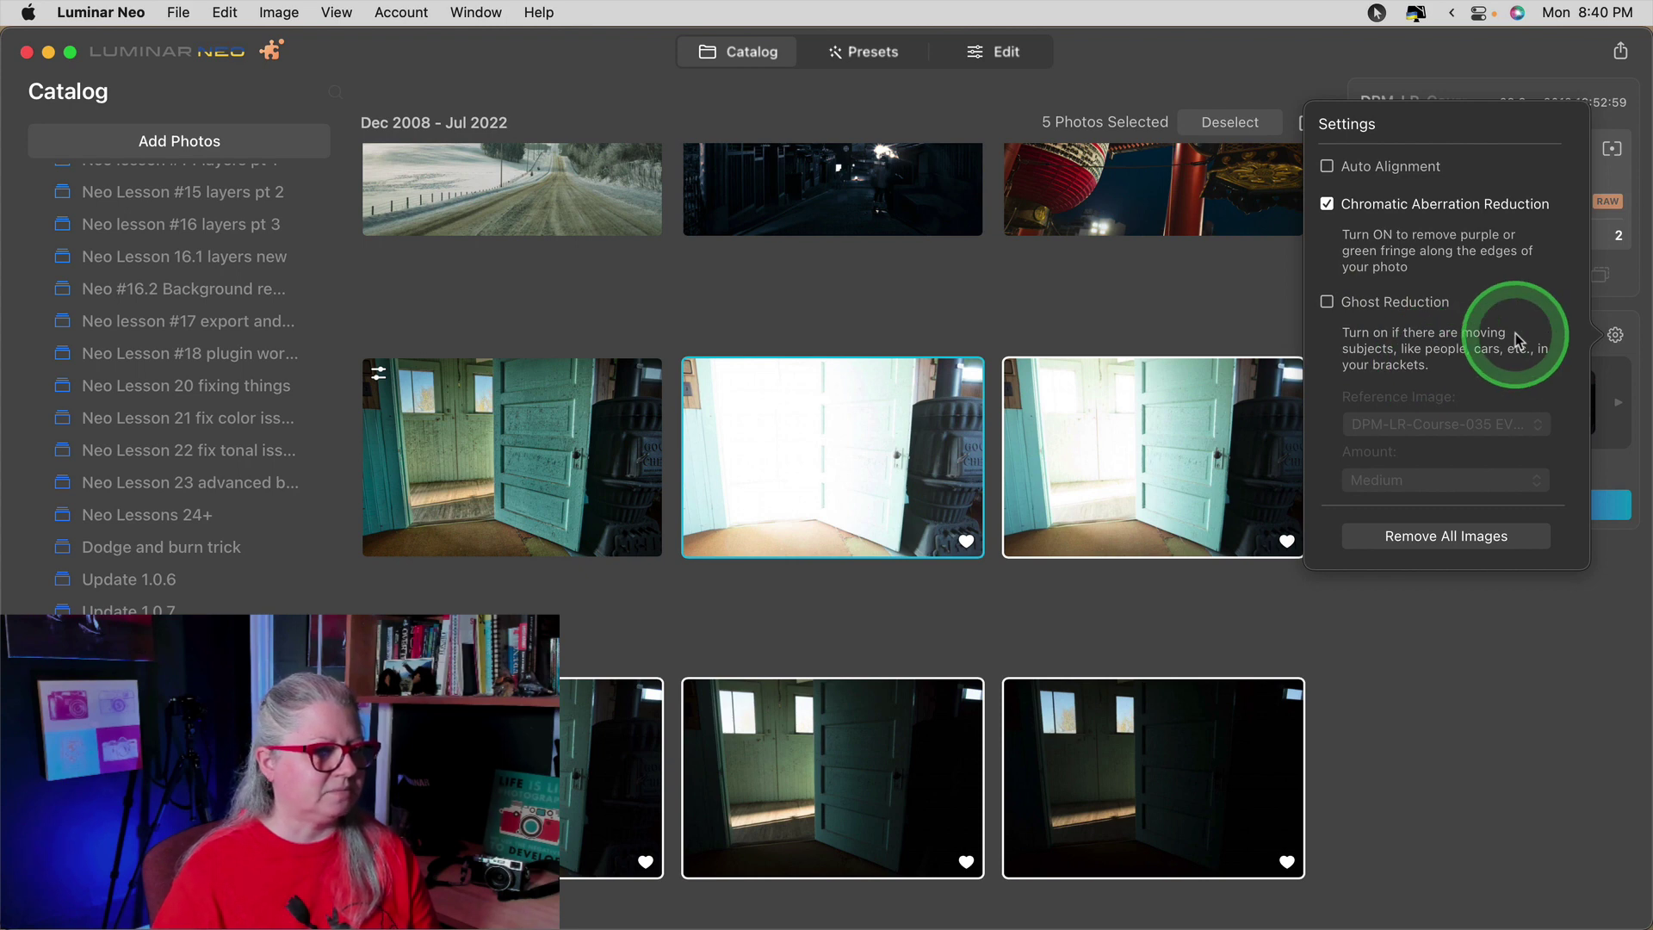
pyautogui.click(1624, 349)
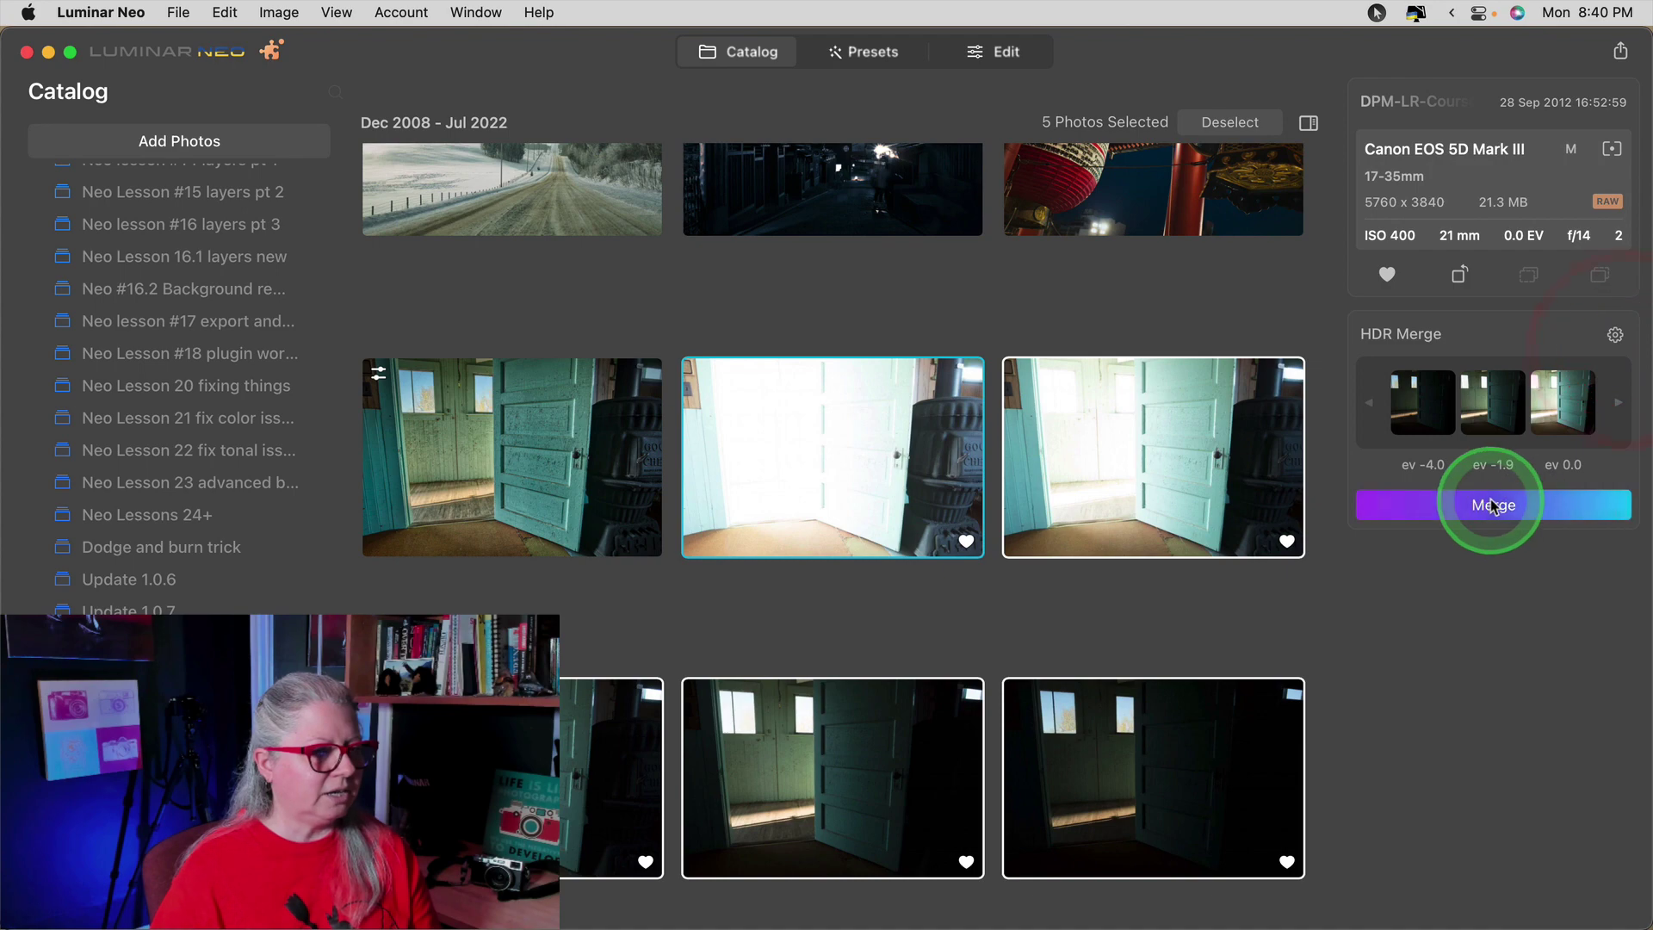
pyautogui.click(1502, 506)
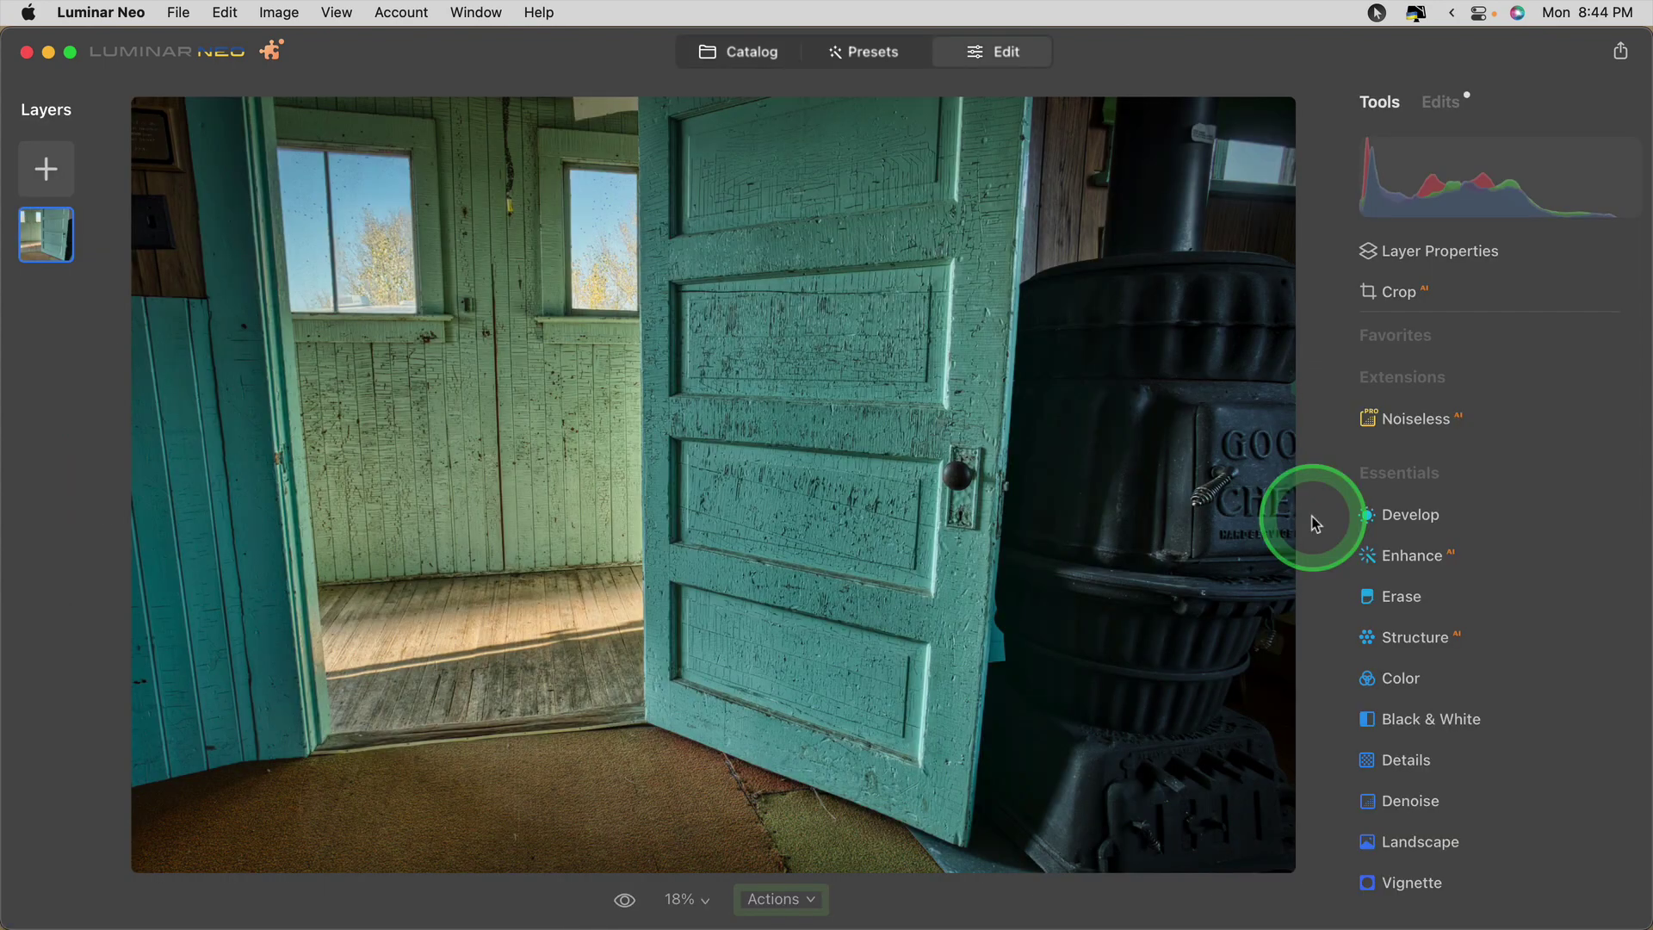
# - Zoom to 100% and pan to the window edge beside the stove pipe to check fringing
pyautogui.click(1242, 158)
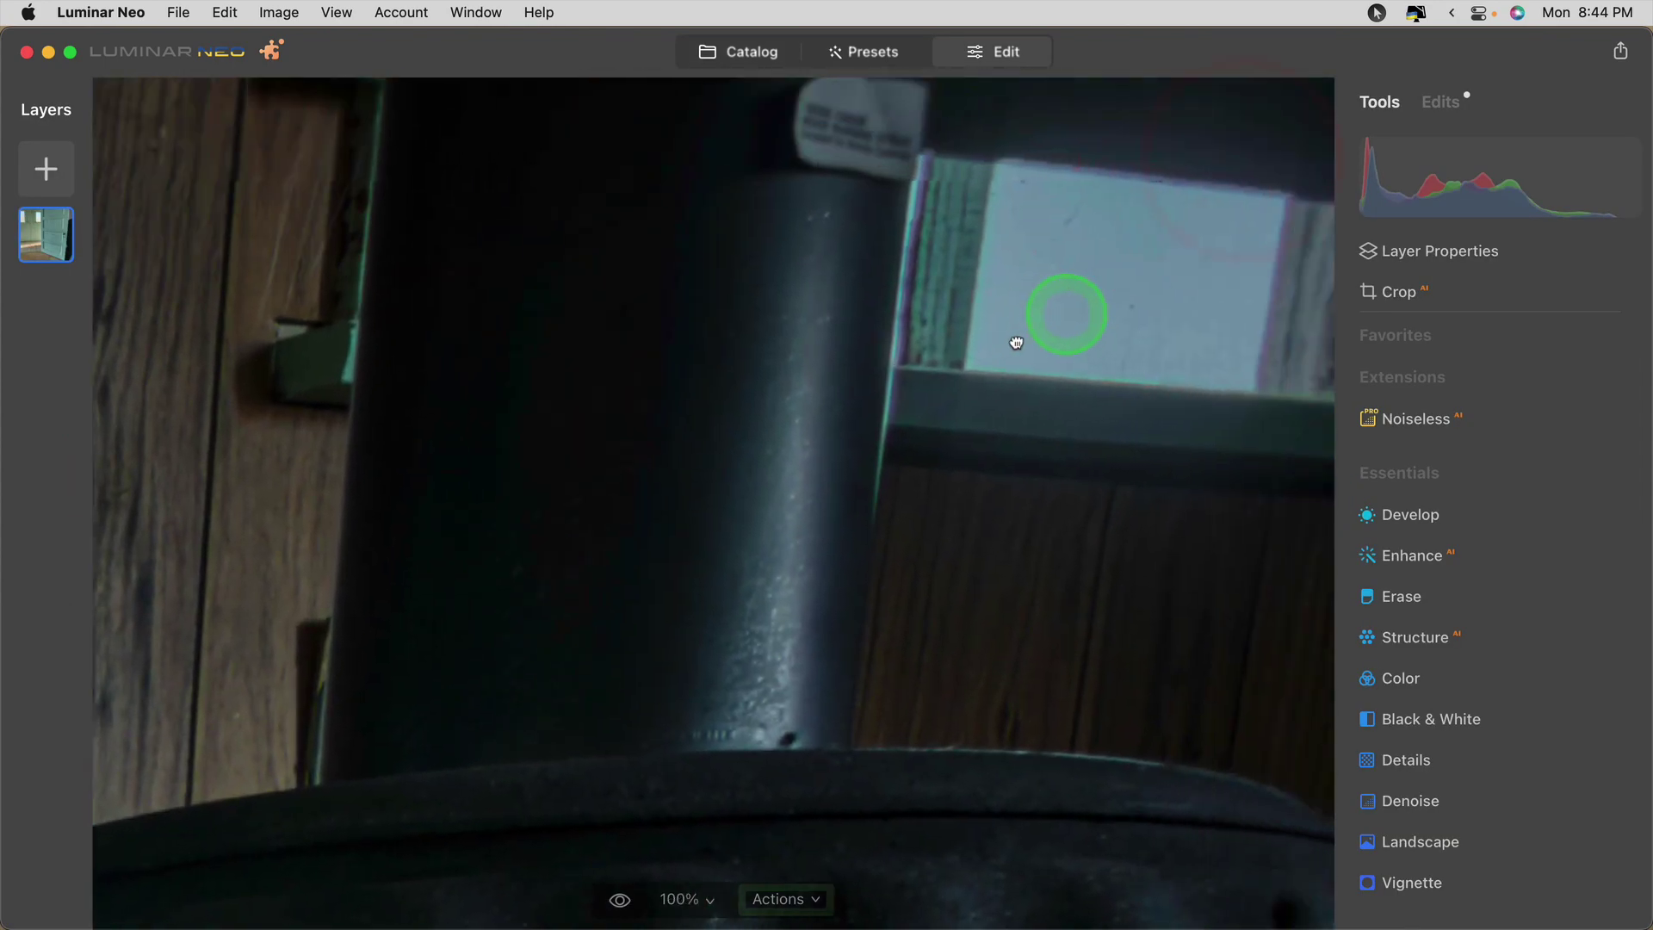
pyautogui.moveTo(981, 266); pyautogui.dragTo(986, 373)
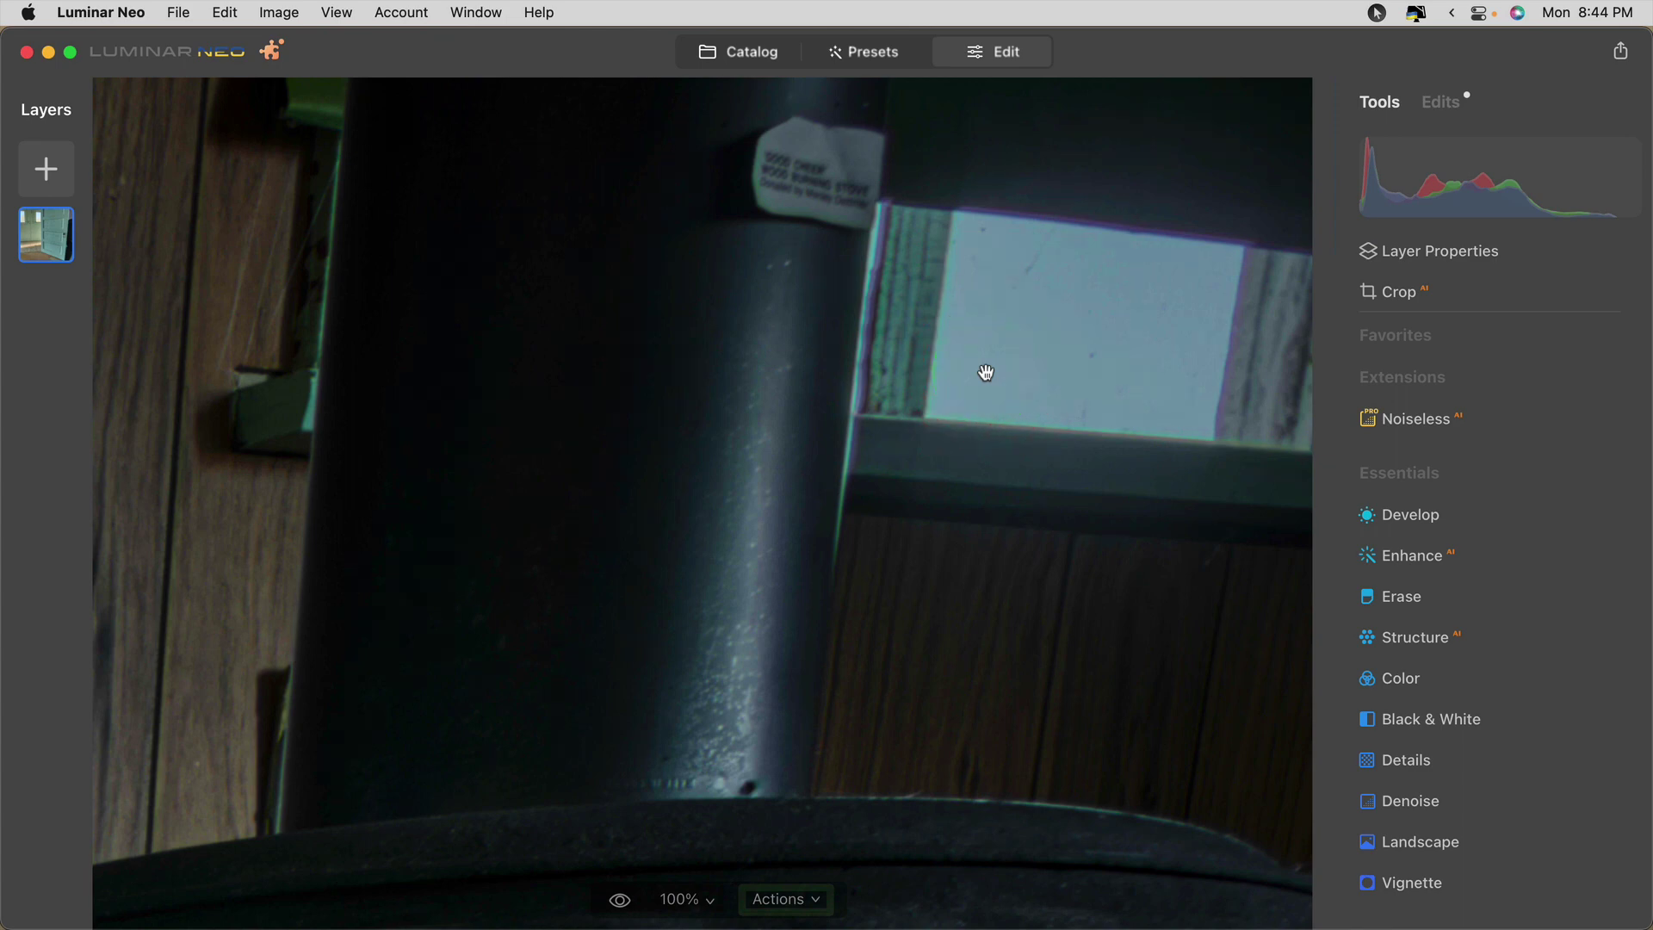
pyautogui.click(985, 580)
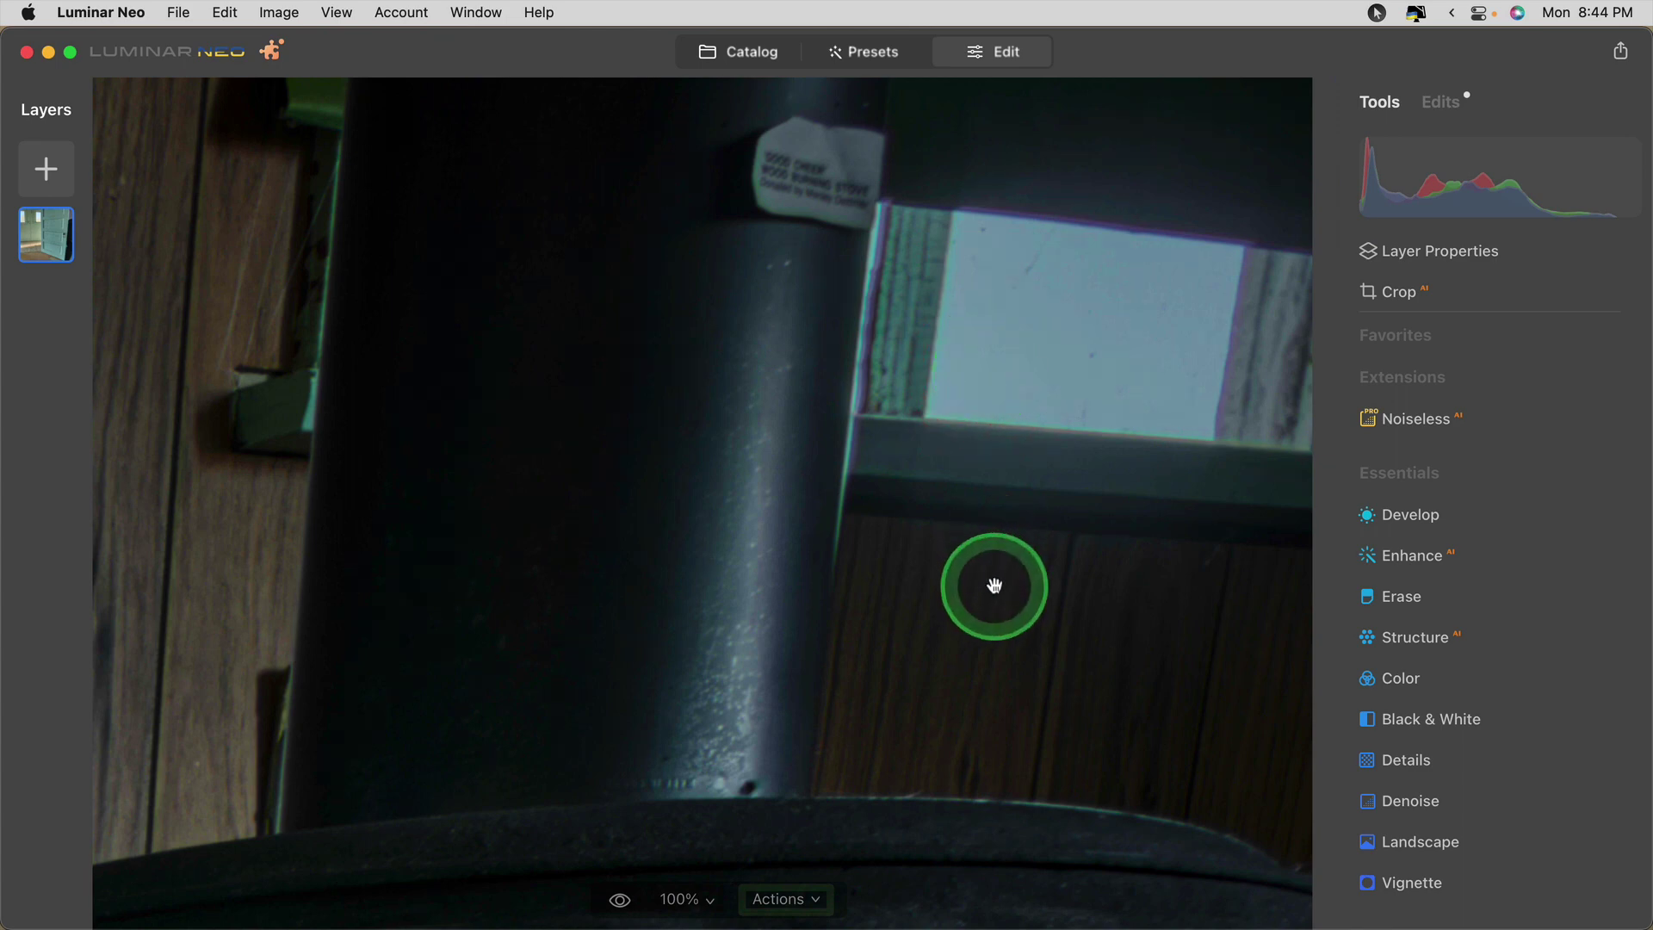
pyautogui.click(1070, 631)
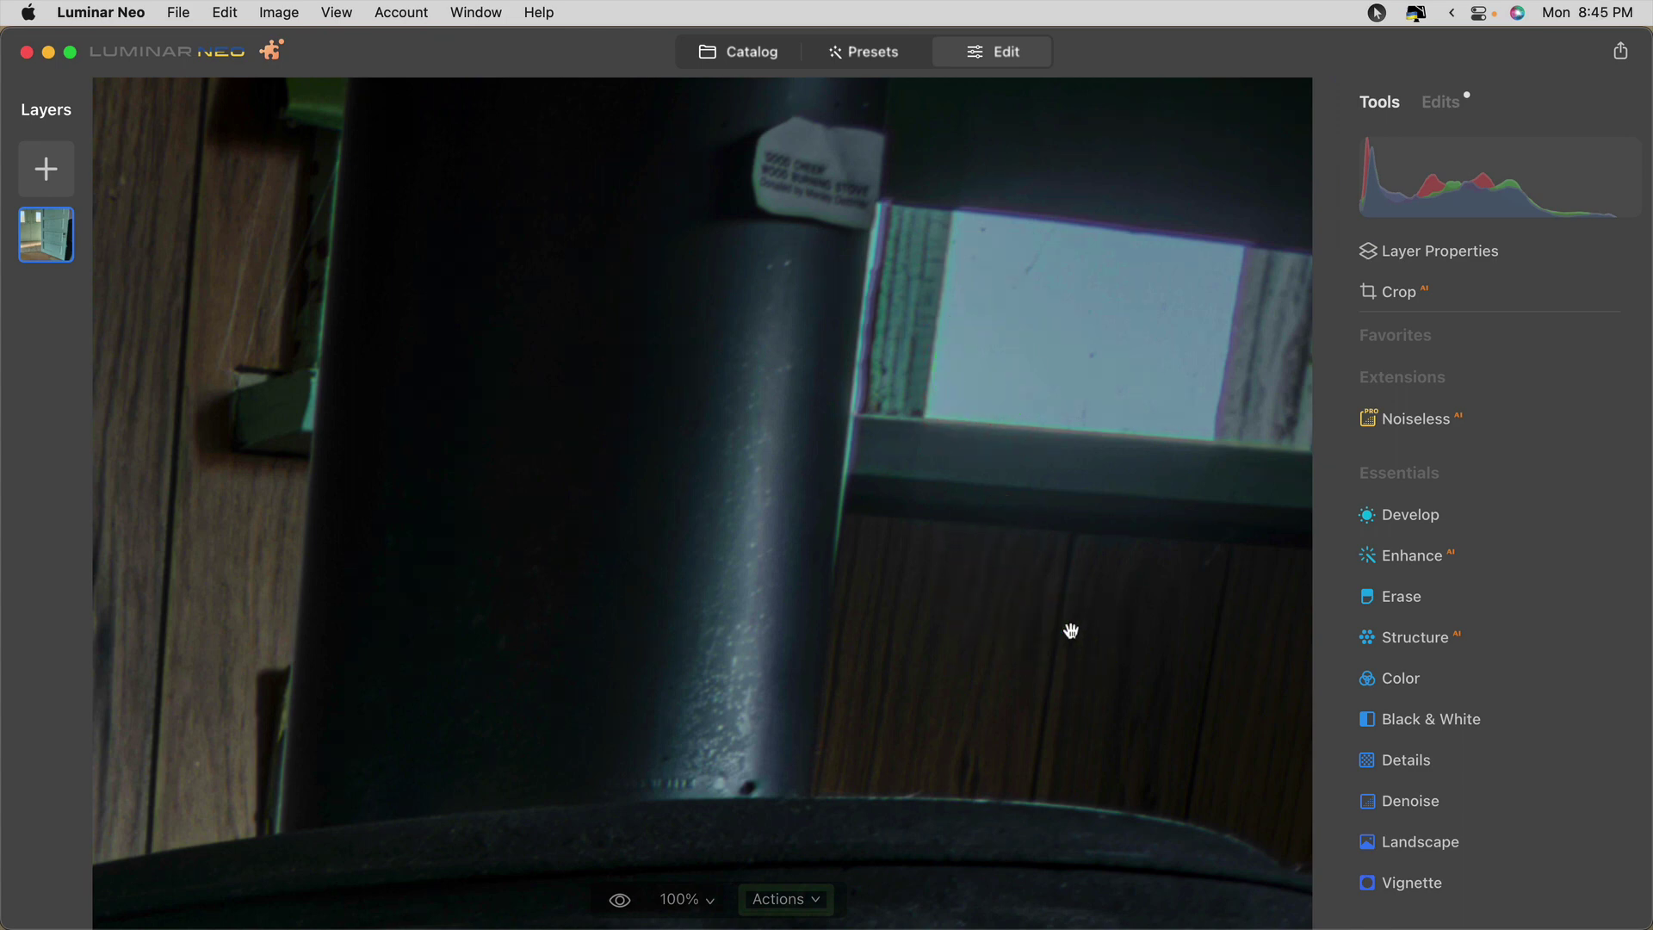